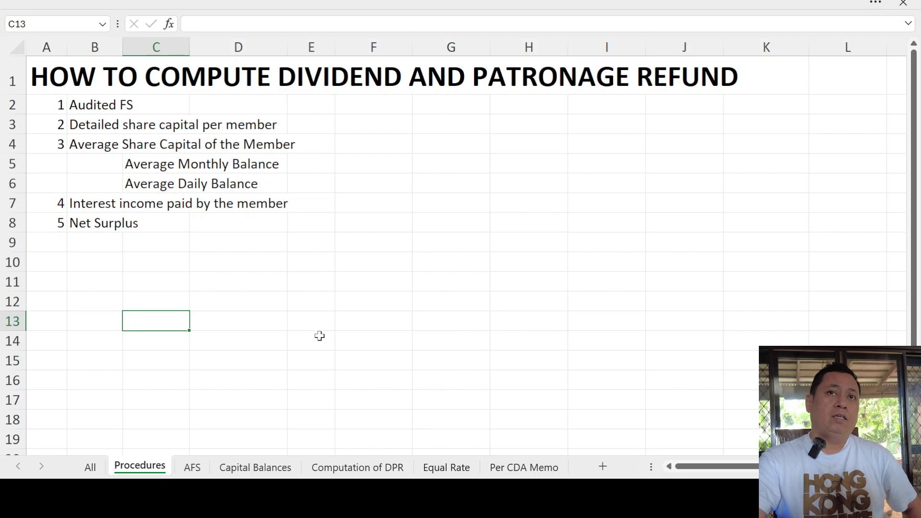
left_click(105, 288)
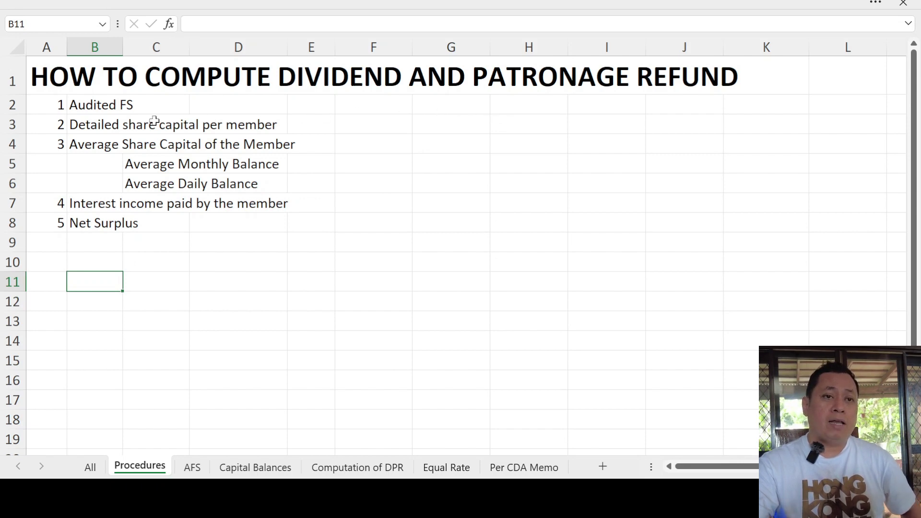
left_click_drag(52, 102, 105, 102)
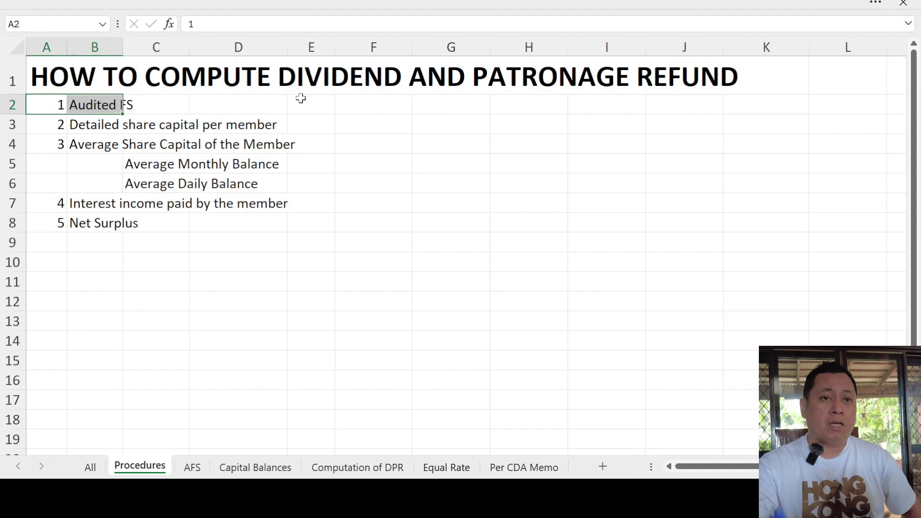
left_click(364, 104)
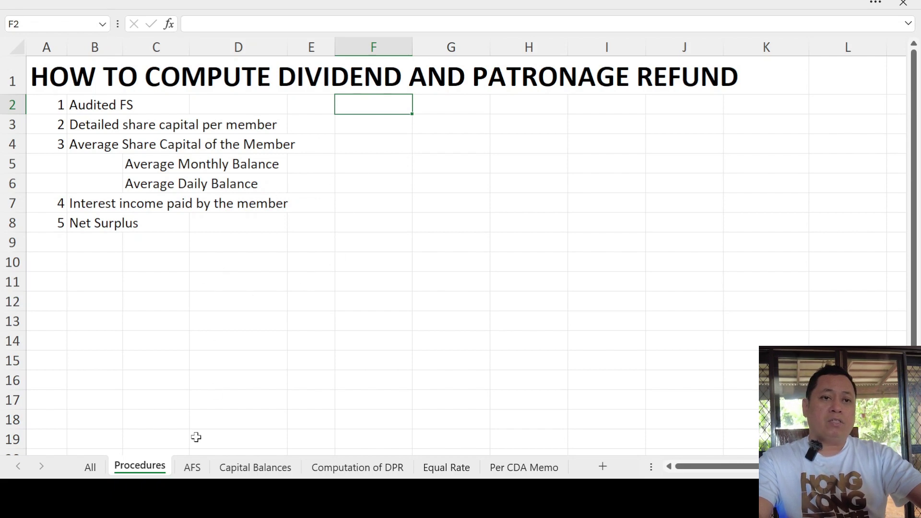
Open the AFS sheet and examine the share capital, interest income, other income and net surplus for distribution
left_click(193, 468)
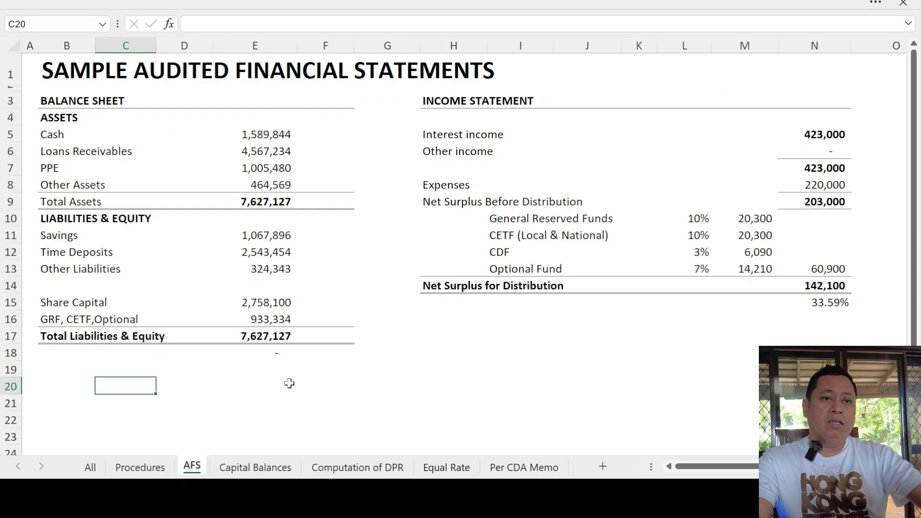
left_click(289, 383)
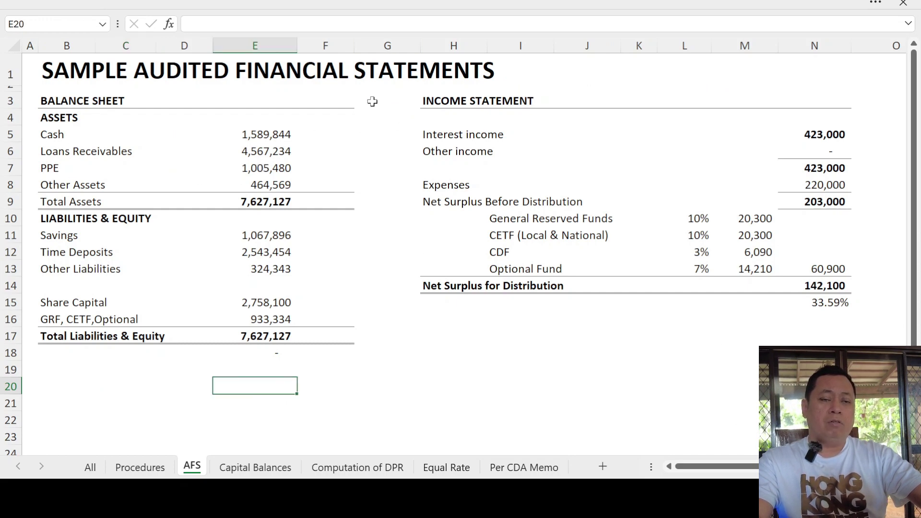
left_click_drag(372, 101, 373, 337)
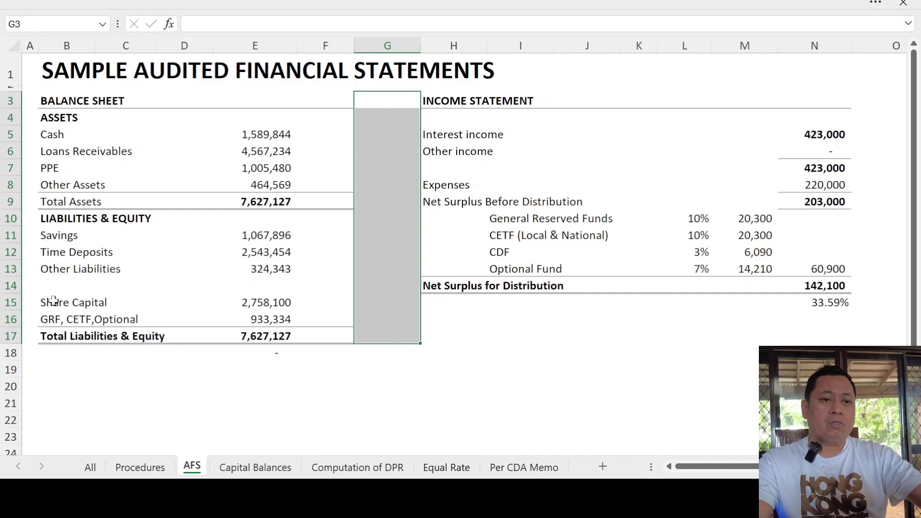
left_click_drag(52, 301, 247, 302)
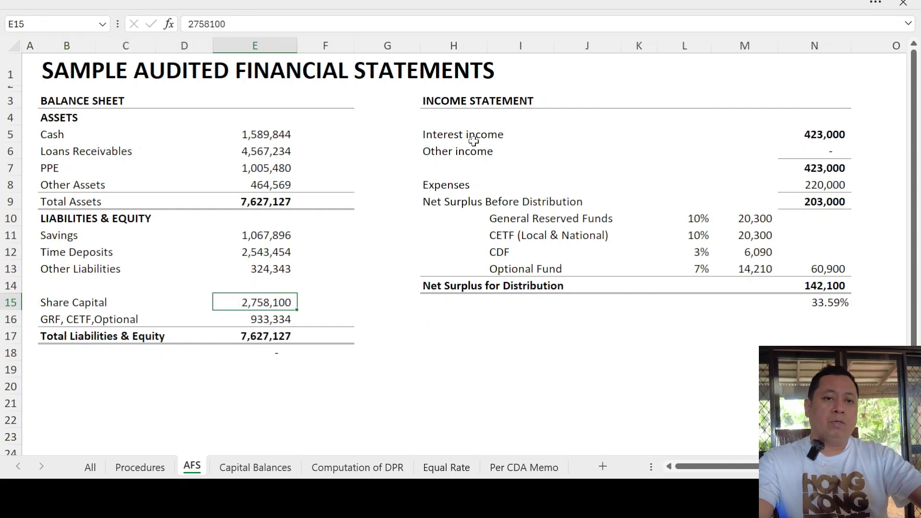
left_click_drag(441, 129, 811, 134)
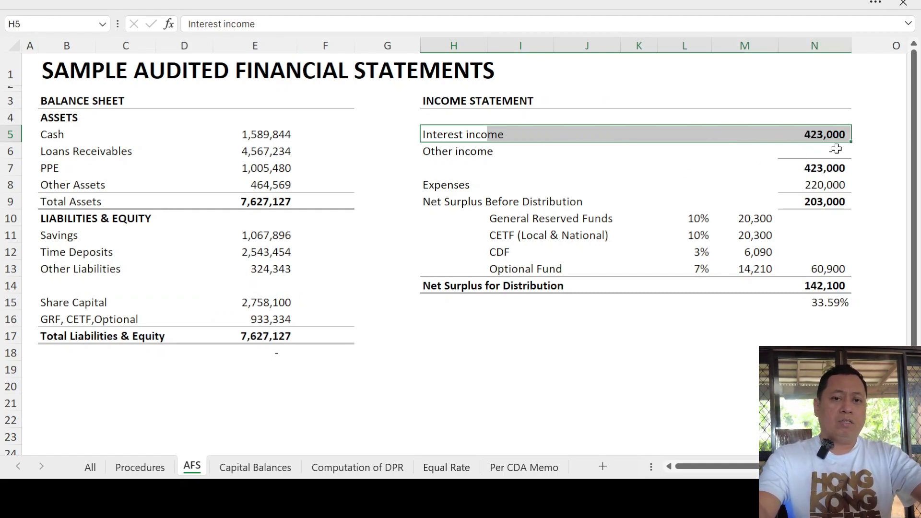
left_click(835, 149)
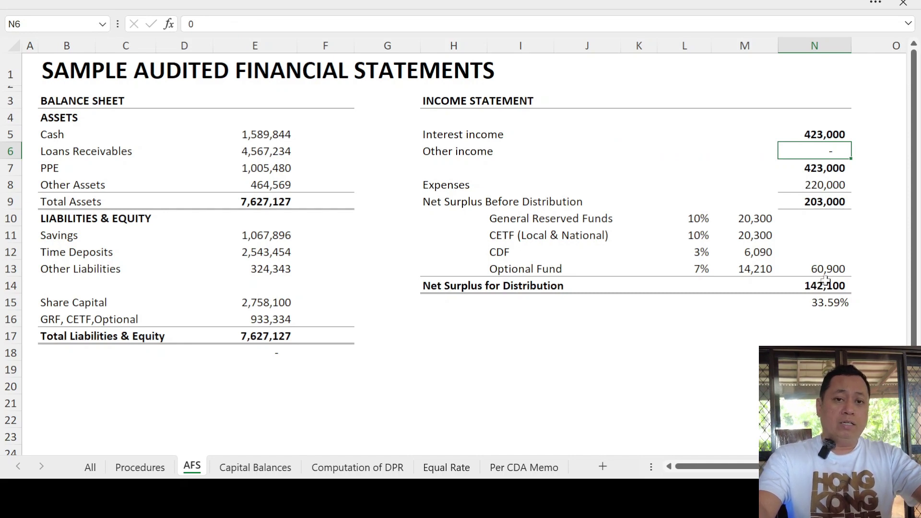
left_click(825, 285)
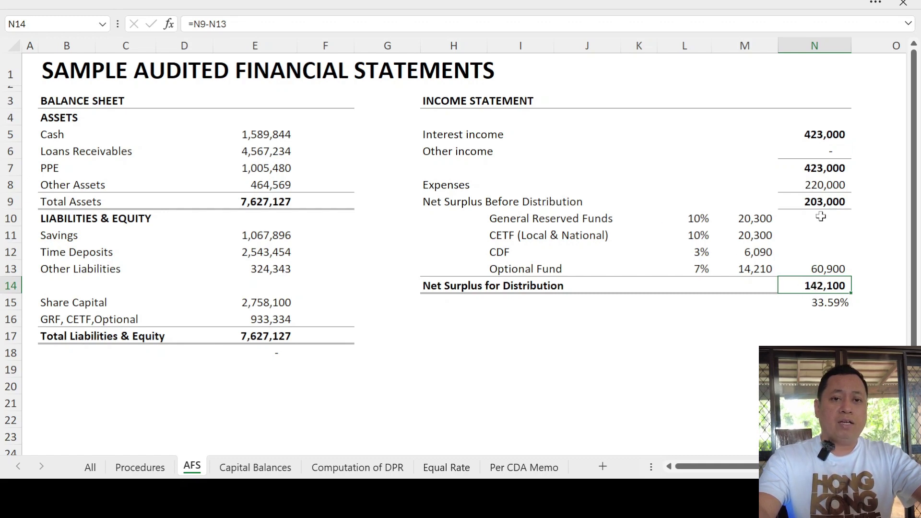
Examine the statutory fund allocations, the net surplus before distribution and the expenses in the income statement
left_click_drag(506, 219, 749, 252)
left_click_drag(571, 219, 719, 214)
left_click_drag(510, 237, 758, 236)
left_click_drag(520, 258, 761, 252)
left_click_drag(516, 271, 744, 268)
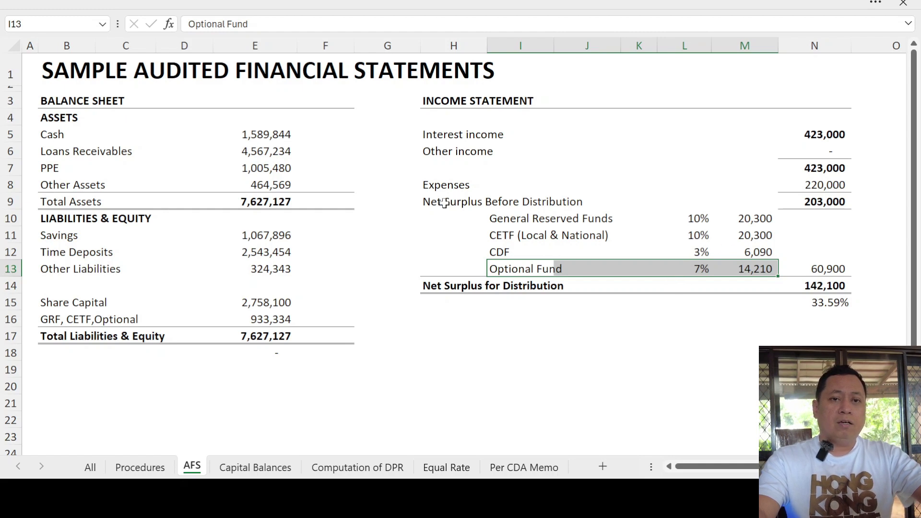
left_click_drag(449, 201, 811, 200)
left_click(812, 200)
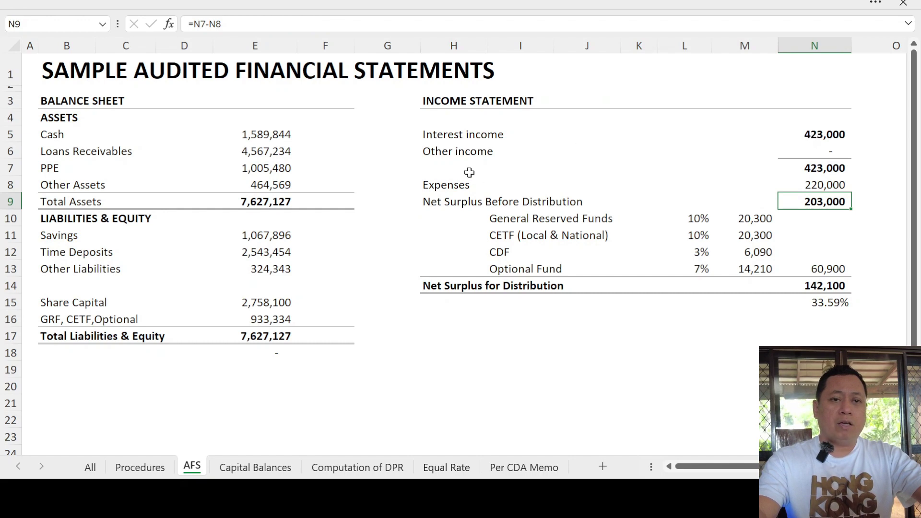
left_click_drag(441, 187, 803, 187)
left_click(802, 188)
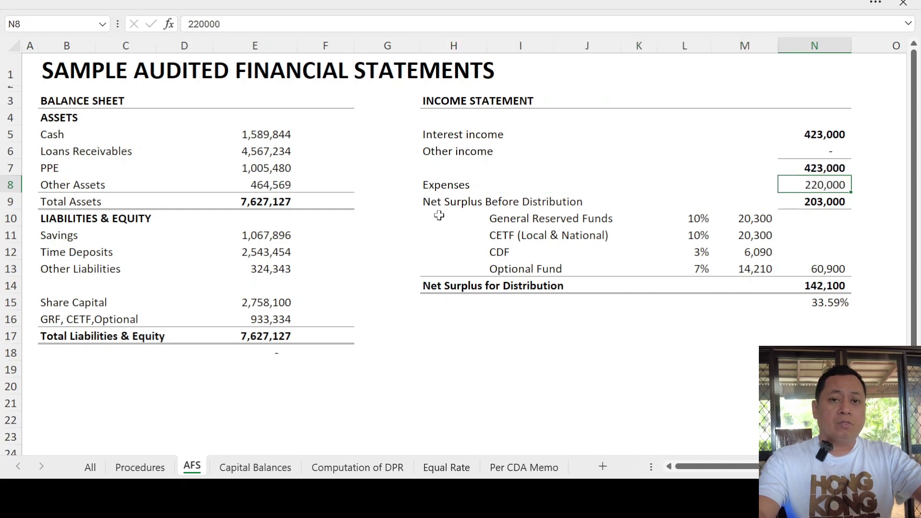
Inspect how the General Reserved Funds, CETF and CDF are deducted from the net surplus to reach the distributable amount
left_click(793, 201)
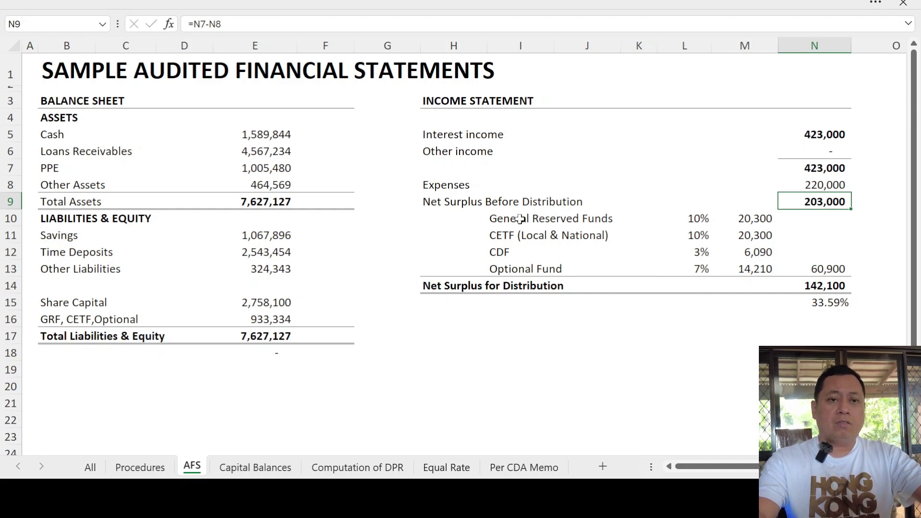
left_click(479, 220)
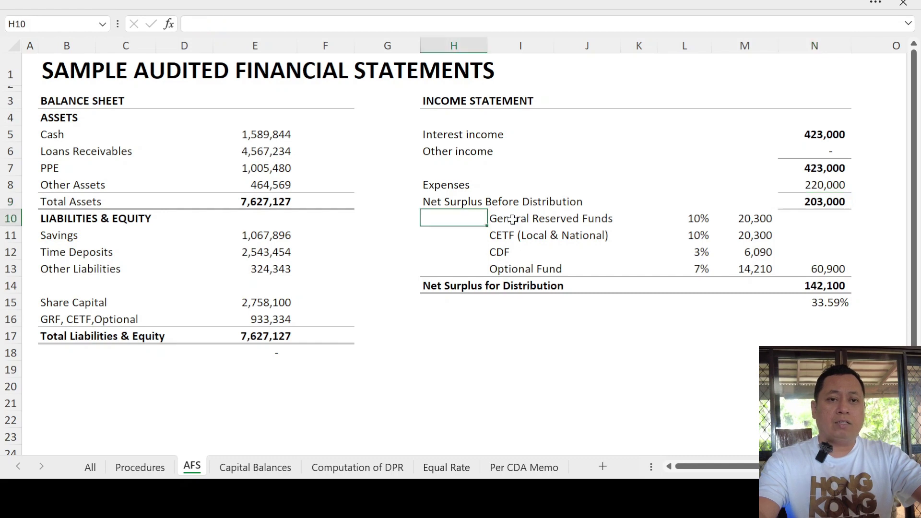
left_click(517, 219)
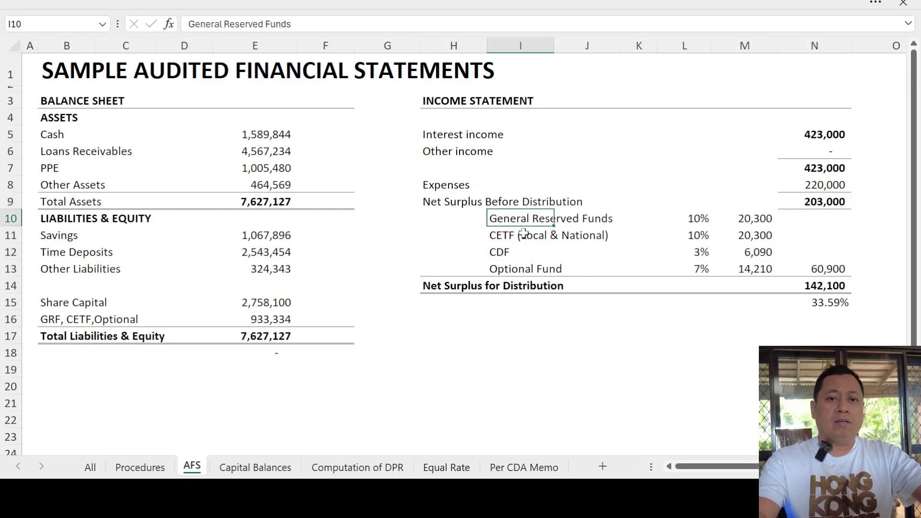
left_click(516, 236)
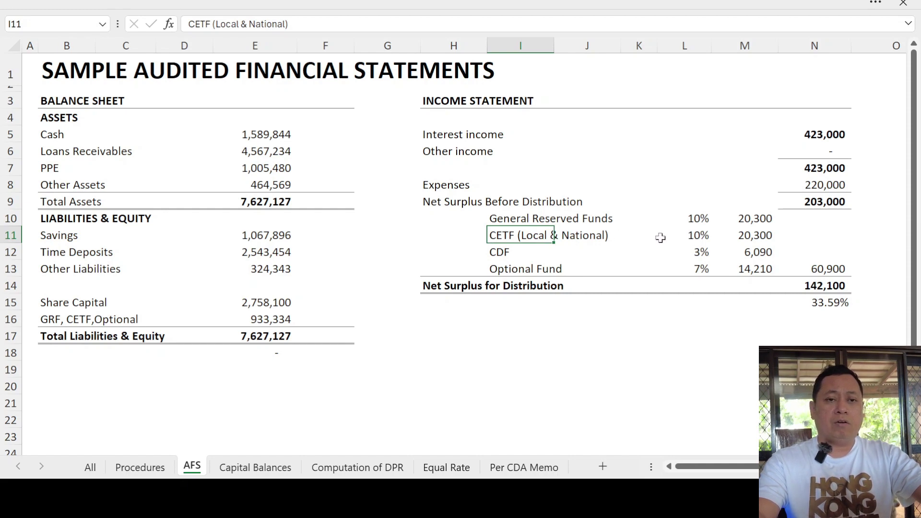
left_click(734, 236)
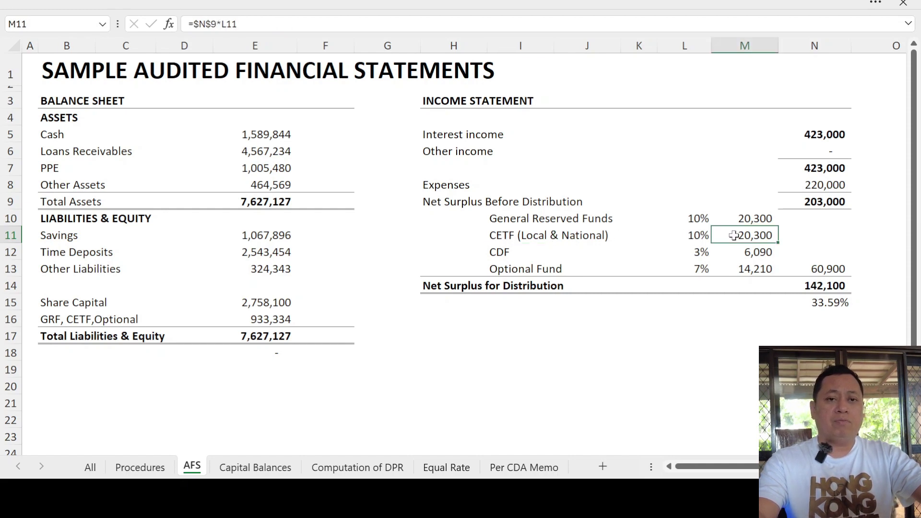
left_click(665, 239)
left_click(534, 254)
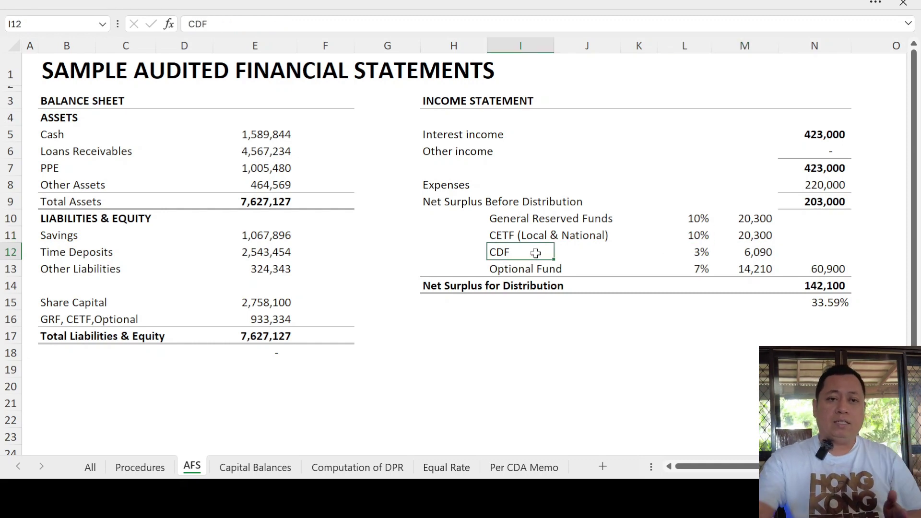
left_click(685, 253)
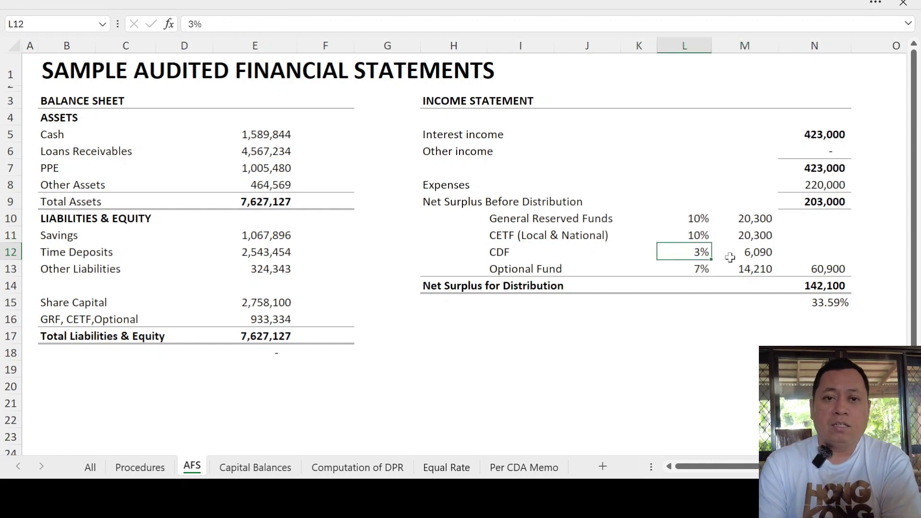
left_click(730, 257)
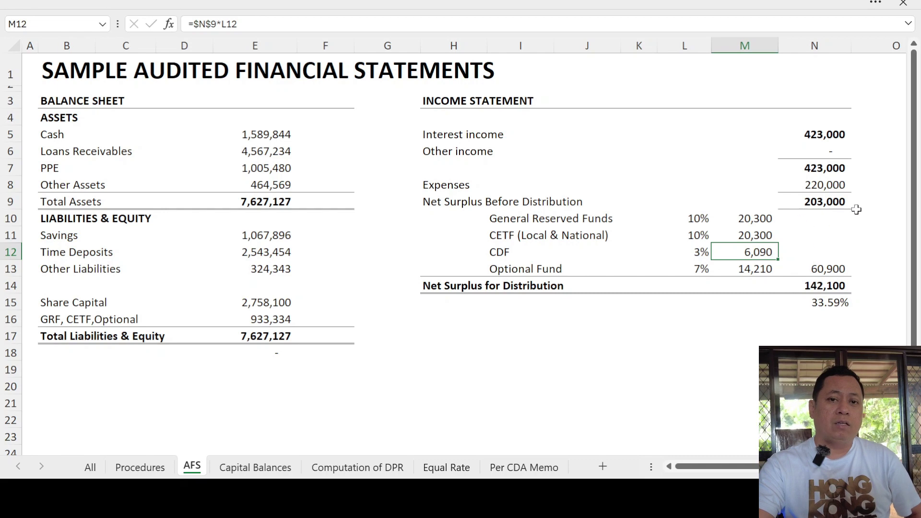
left_click(803, 205)
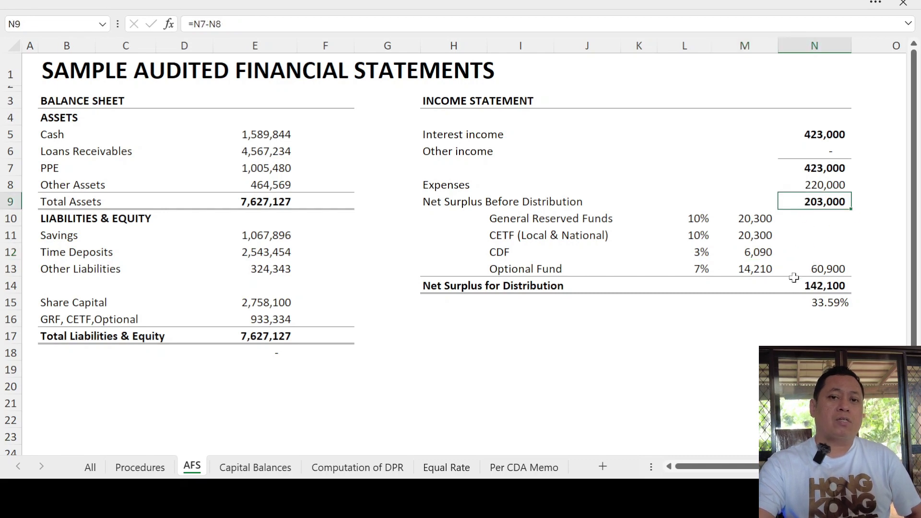
left_click(799, 273)
left_click(796, 287)
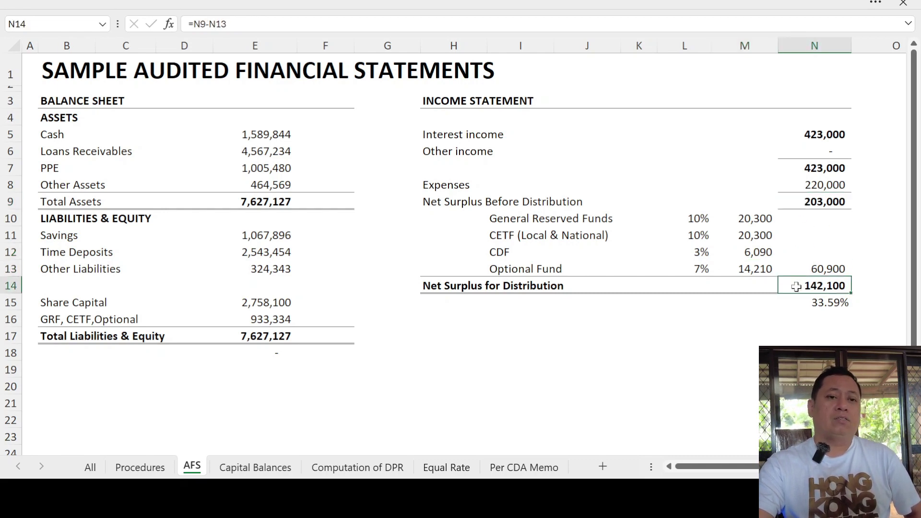
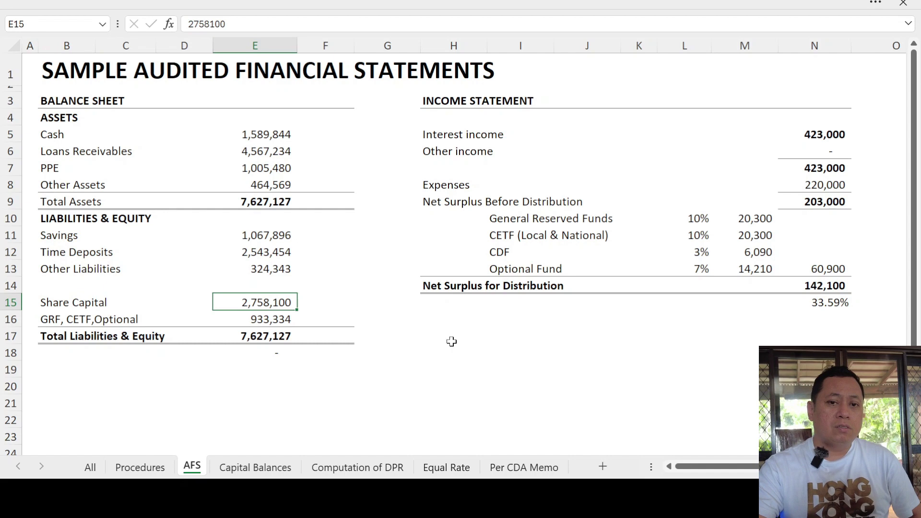
On the Capital Balances sheet, link cell M22 below the December total to the audited share capital in AFS!E15
left_click(280, 472)
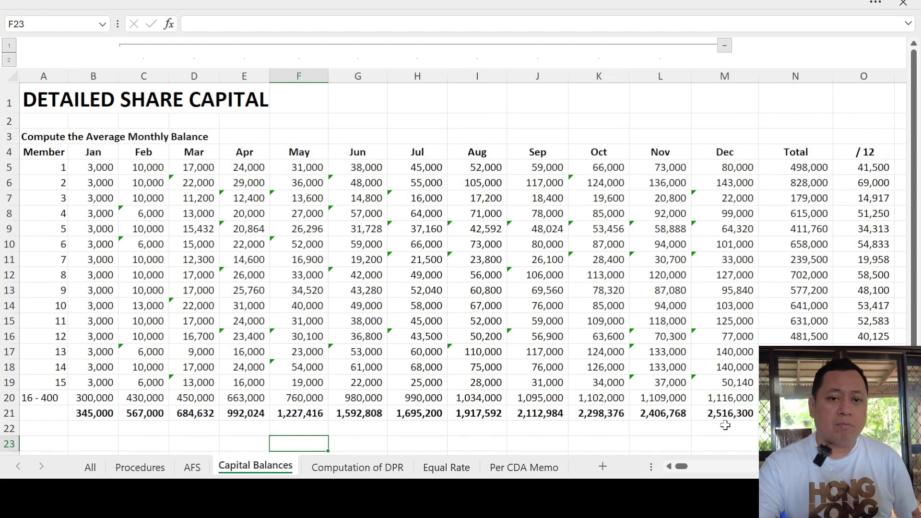
left_click(664, 428)
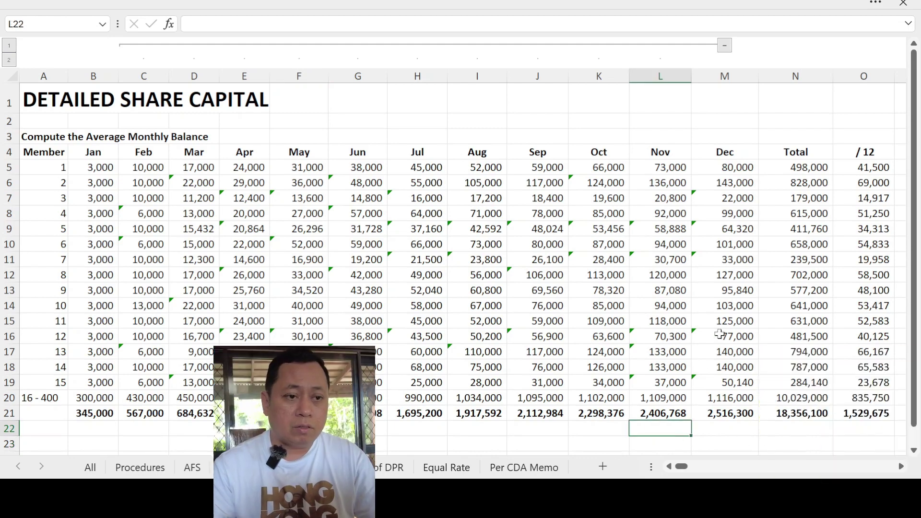
left_click(731, 430)
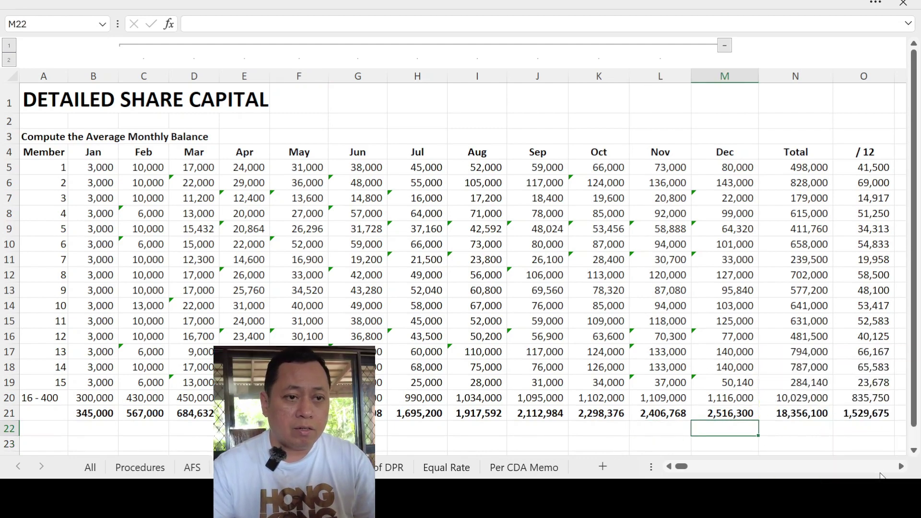
type("=")
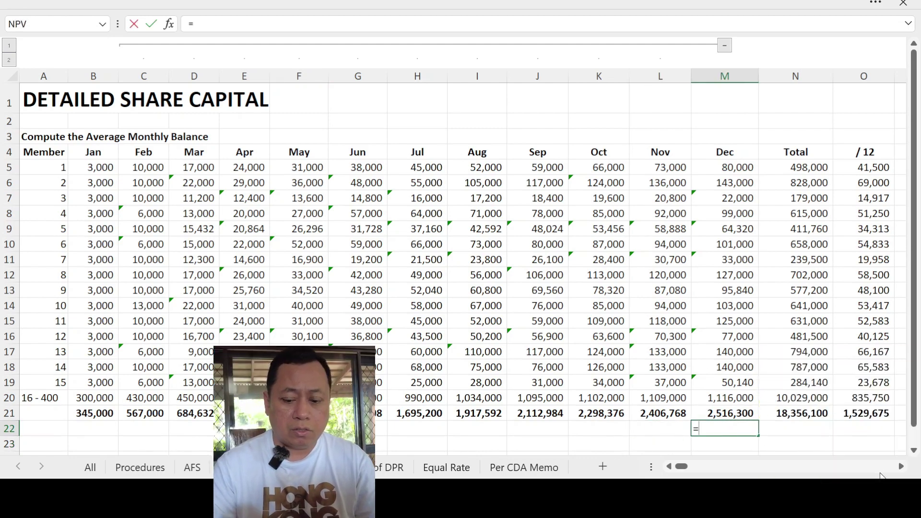
left_click(192, 468)
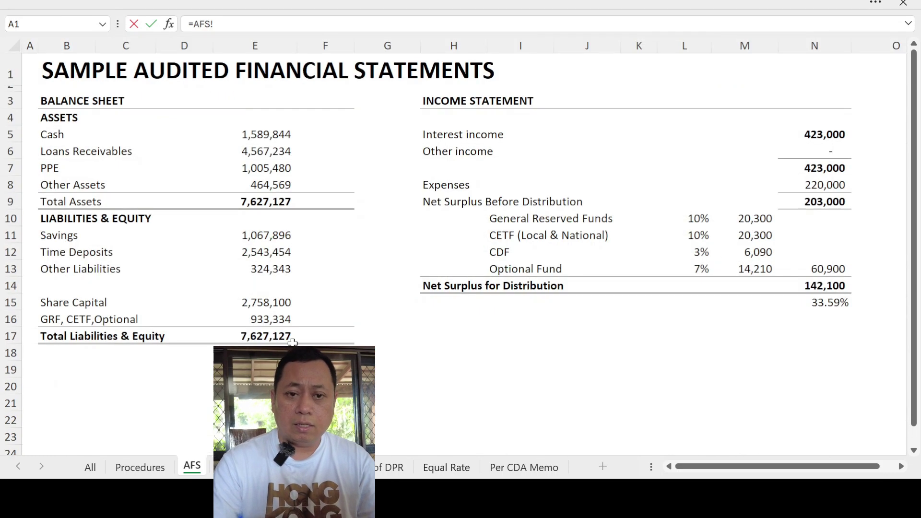
left_click(264, 313)
left_click(265, 302)
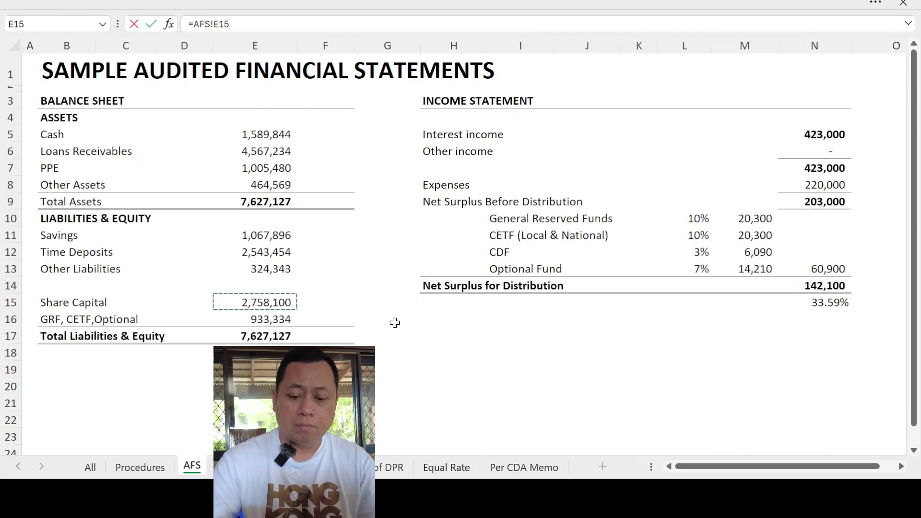
key("Return")
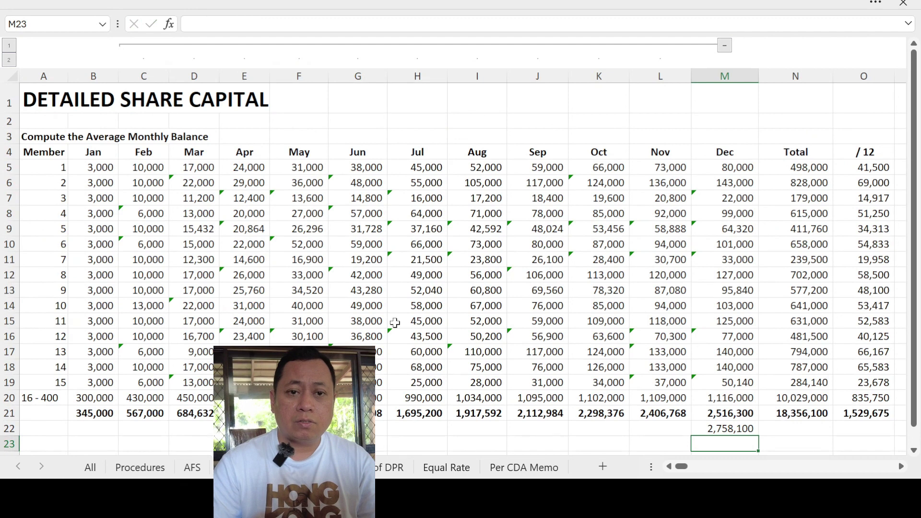
Compute the difference between the December total and the audited share capital in M23 with =M21-M22
type("=")
key("Up")
key("Up")
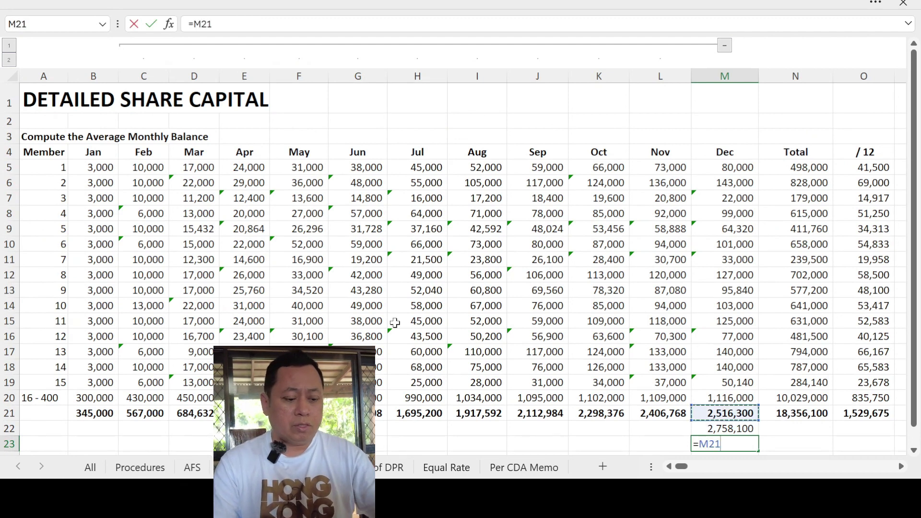
type("-")
key("Up")
key("Return")
key("Up")
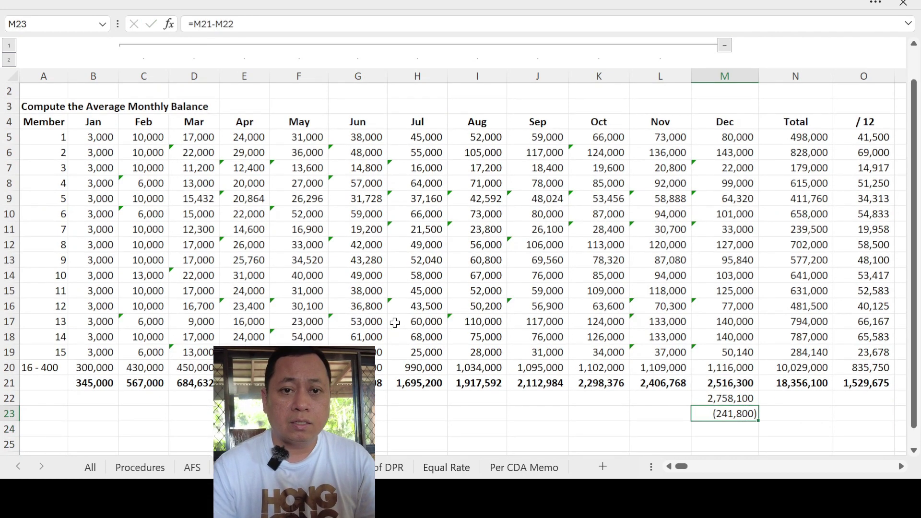
Add 241800 to the December balance of members 16 - 400 in M20, making the formula =L20+7000+241800
key("Up")
key("Up")
key("Up")
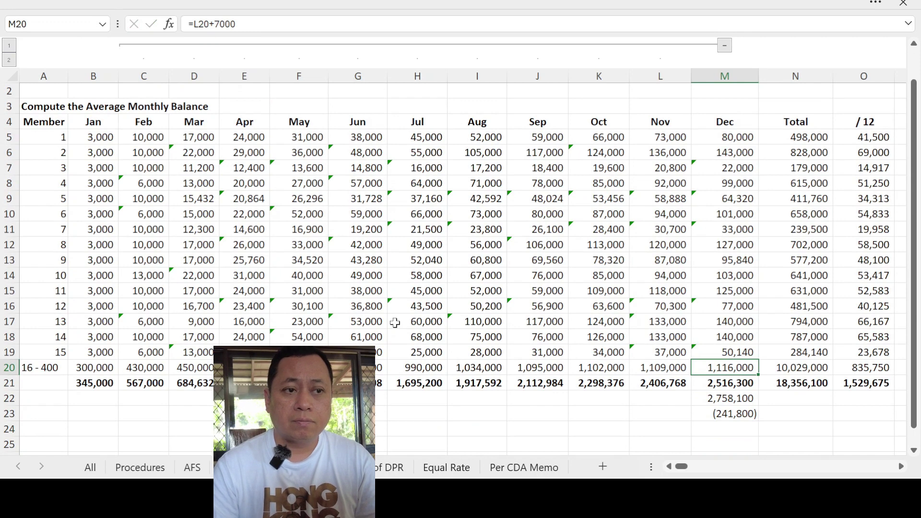
key("F2")
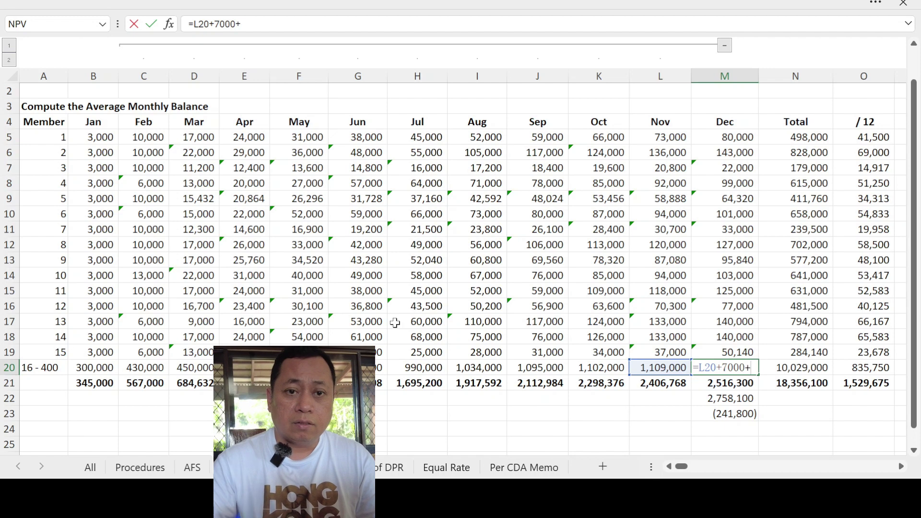
type("41")
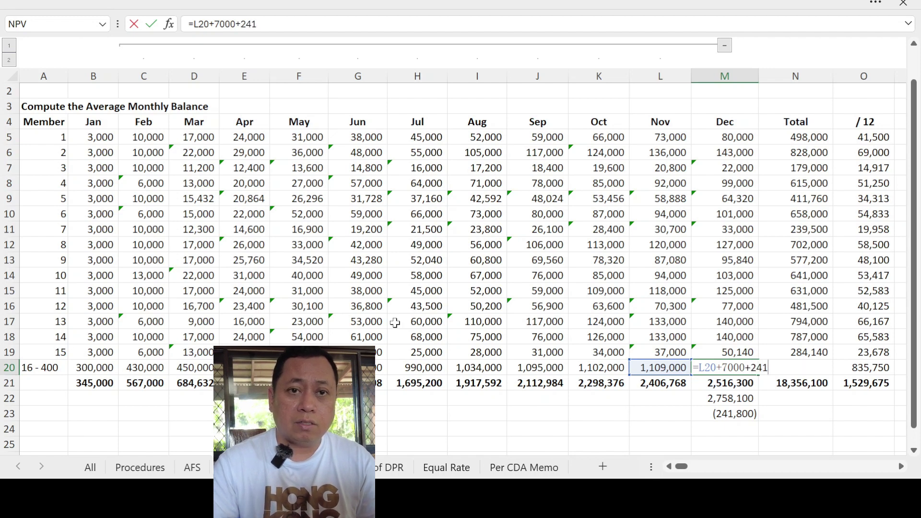
type("800")
key("Return")
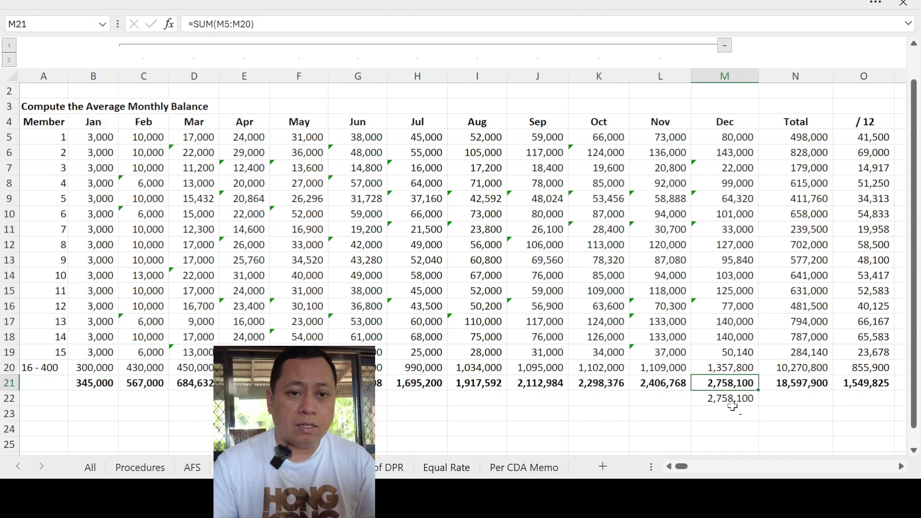
Check the December balances, the difference below their total and the adjusted entry for members 16 - 400
left_click_drag(740, 99, 723, 376)
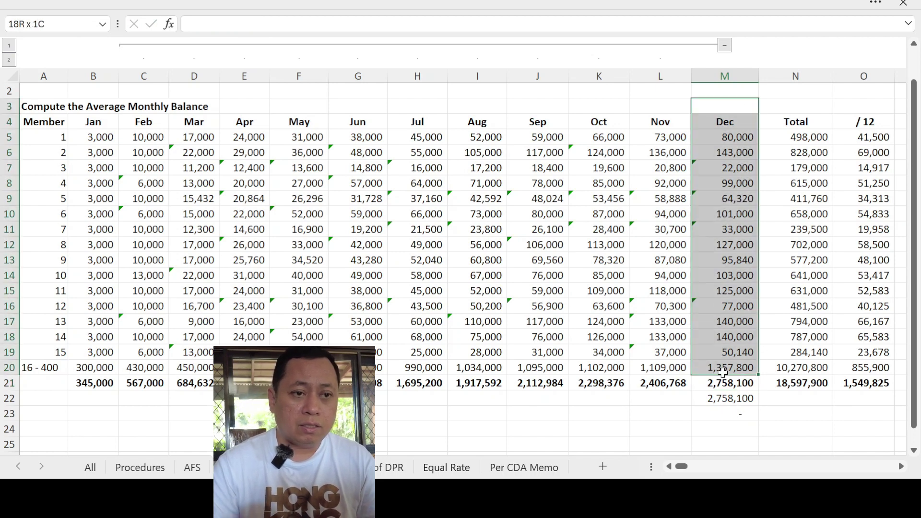
left_click(722, 413)
left_click(99, 421)
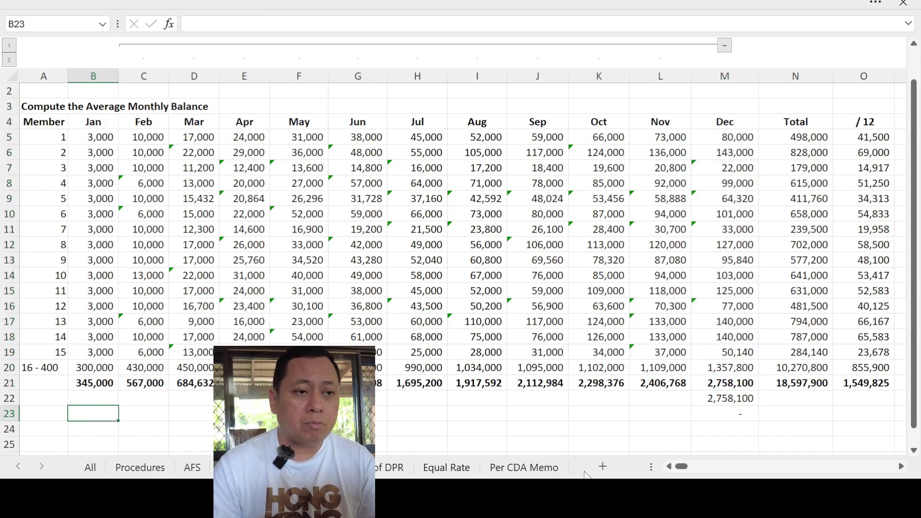
left_click(440, 427)
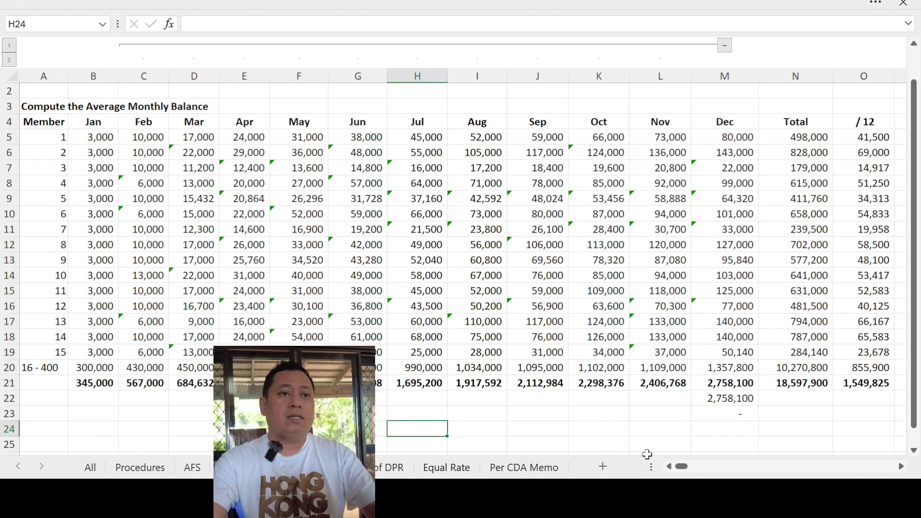
key("Up")
key("Home")
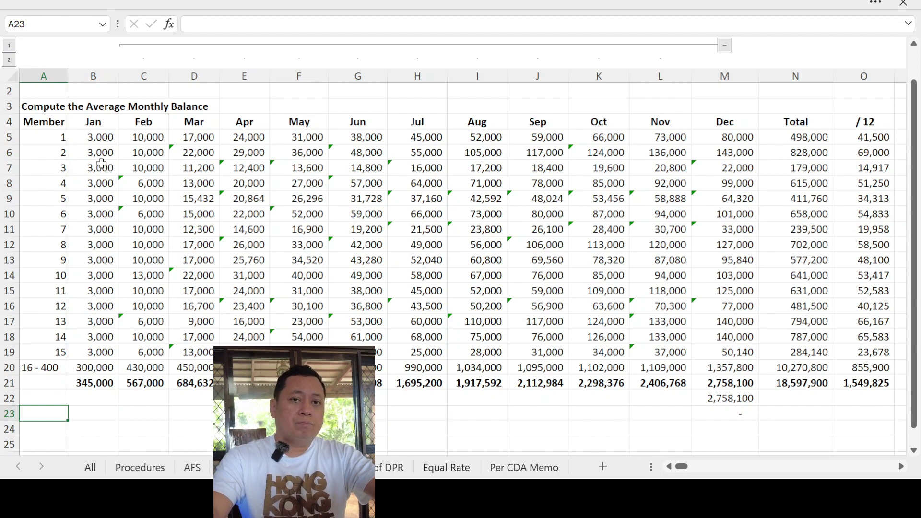
left_click(744, 366)
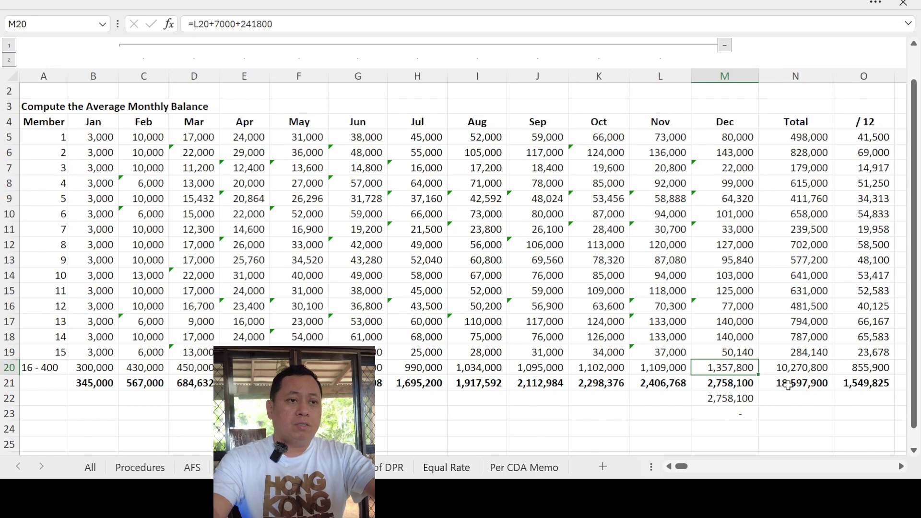
Review the Member column from member 1 down to the grouped 16 - 400 row
left_click(46, 123)
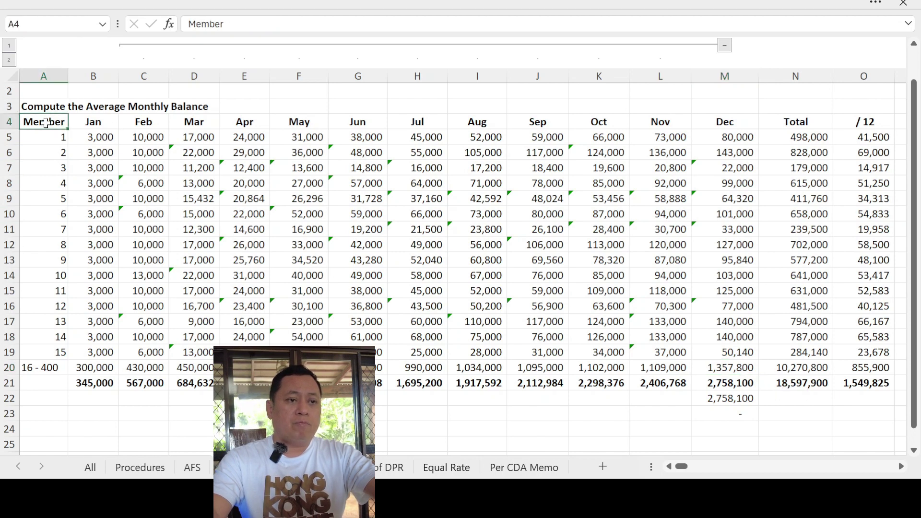
left_click(44, 137)
left_click(49, 152)
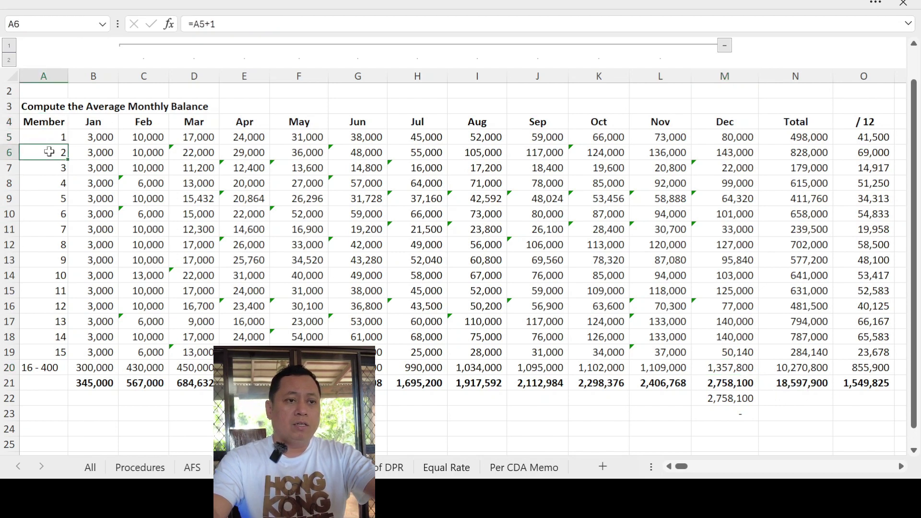
left_click(49, 169)
left_click(48, 232)
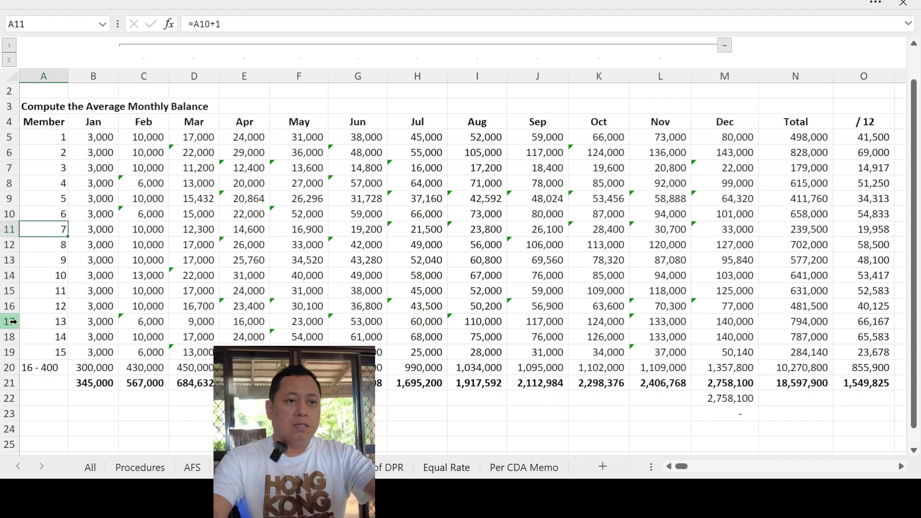
left_click(39, 368)
left_click_drag(38, 138, 65, 366)
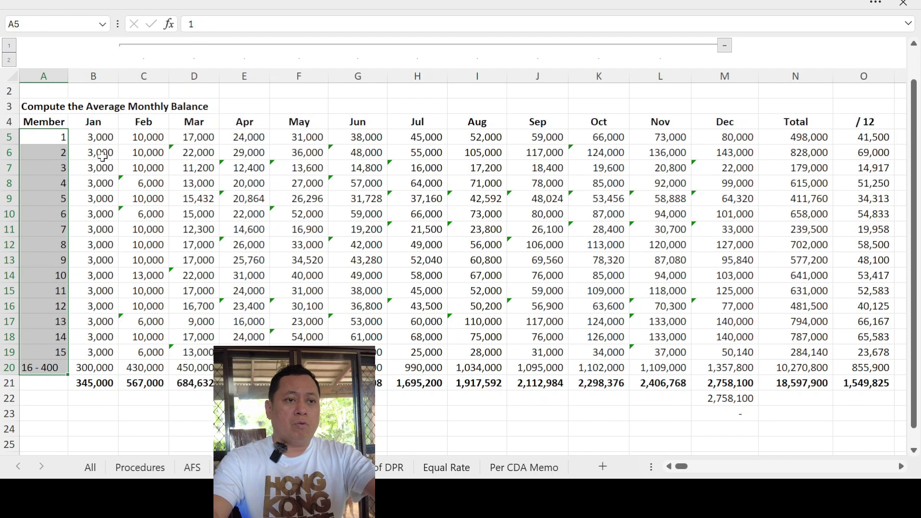
Go through the monthly share capital columns from January to December, ending at the December total in M21
left_click(102, 122)
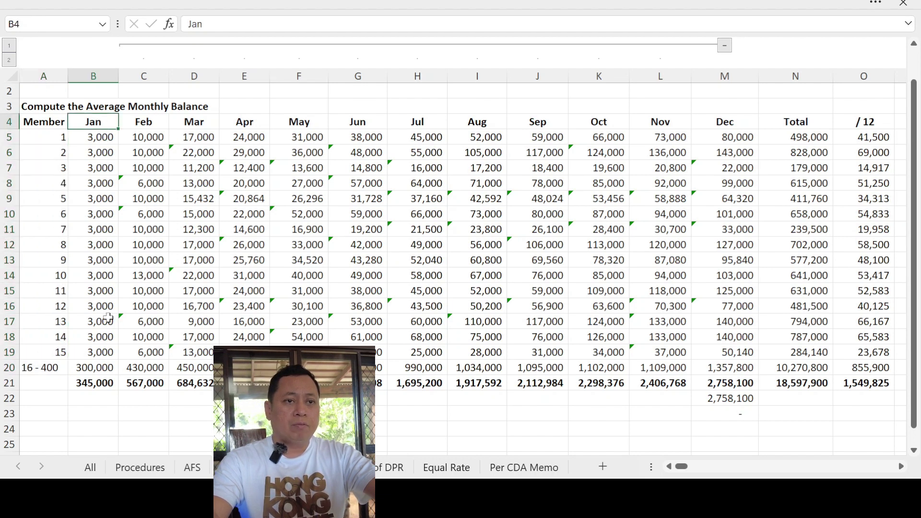
left_click(143, 122)
left_click_drag(144, 213, 172, 339)
left_click(195, 123)
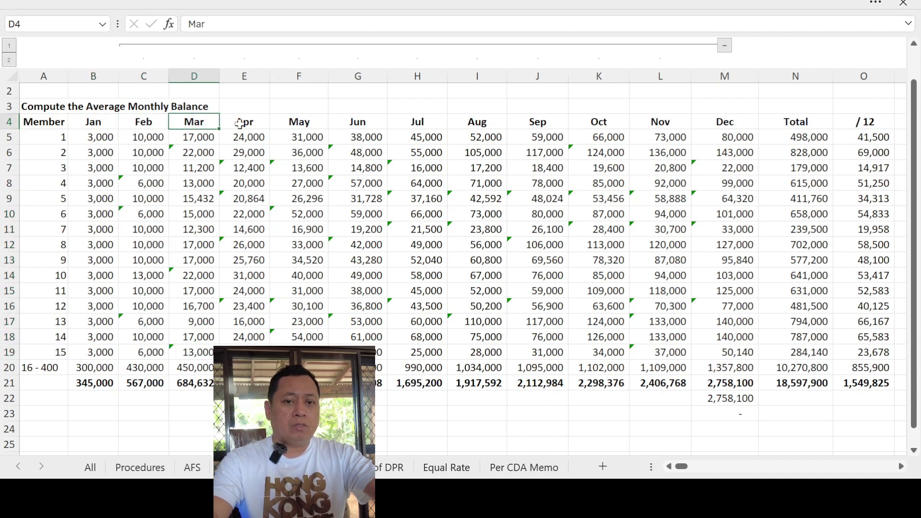
left_click(240, 123)
left_click(301, 121)
left_click(357, 122)
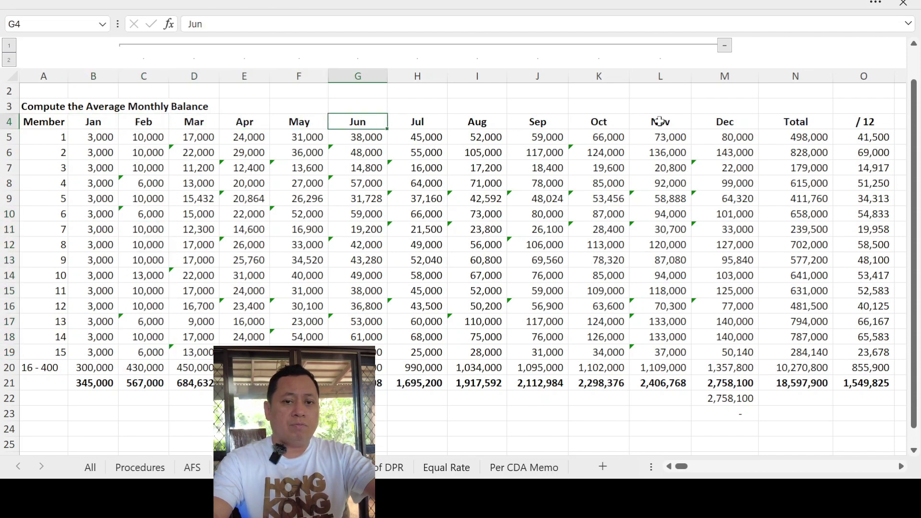
left_click(720, 123)
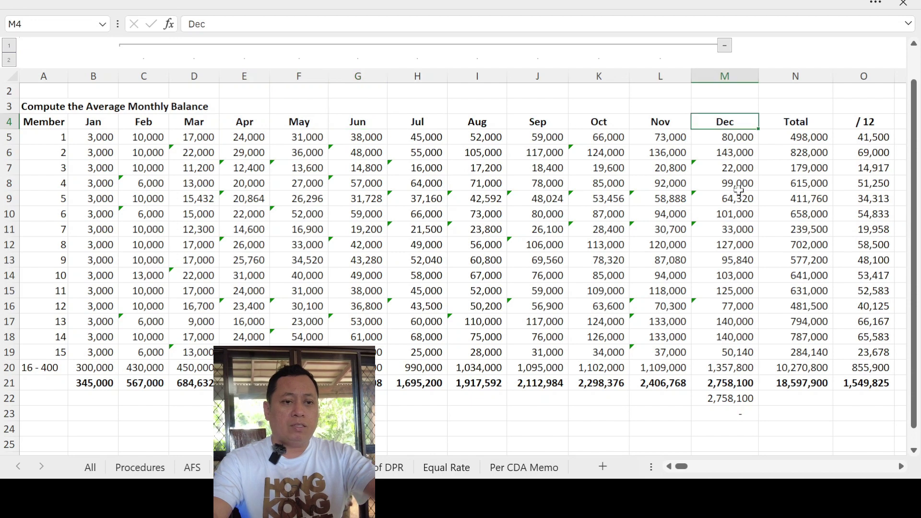
left_click(725, 385)
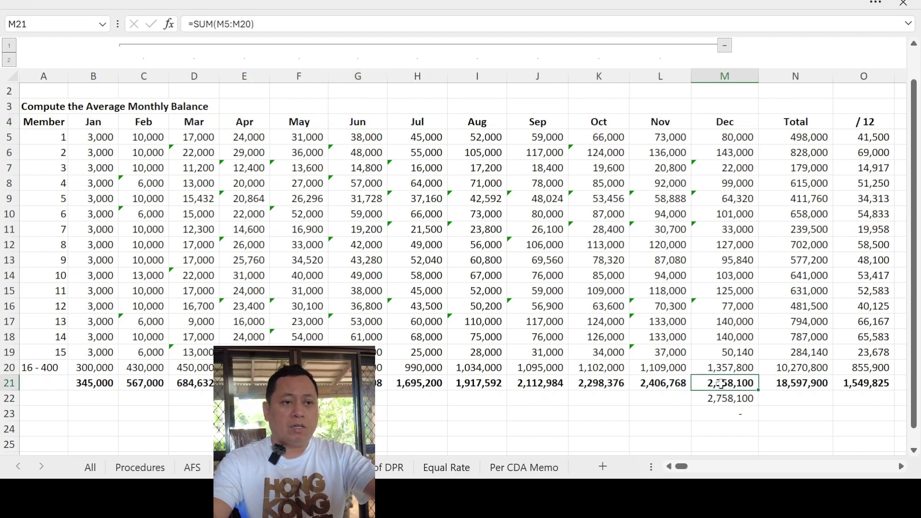
Compare the Share Capital amount on the AFS sheet with the December total on the Capital Balances sheet
left_click(193, 468)
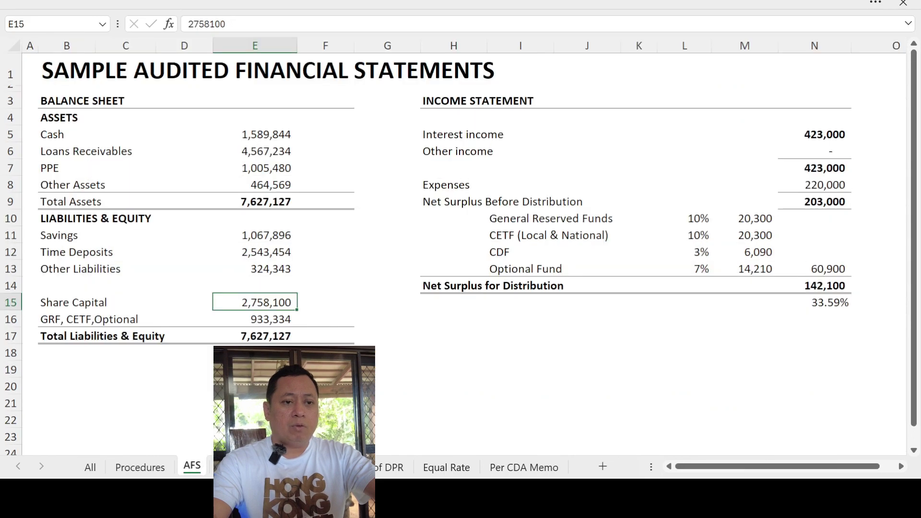
left_click(57, 302)
left_click(263, 302)
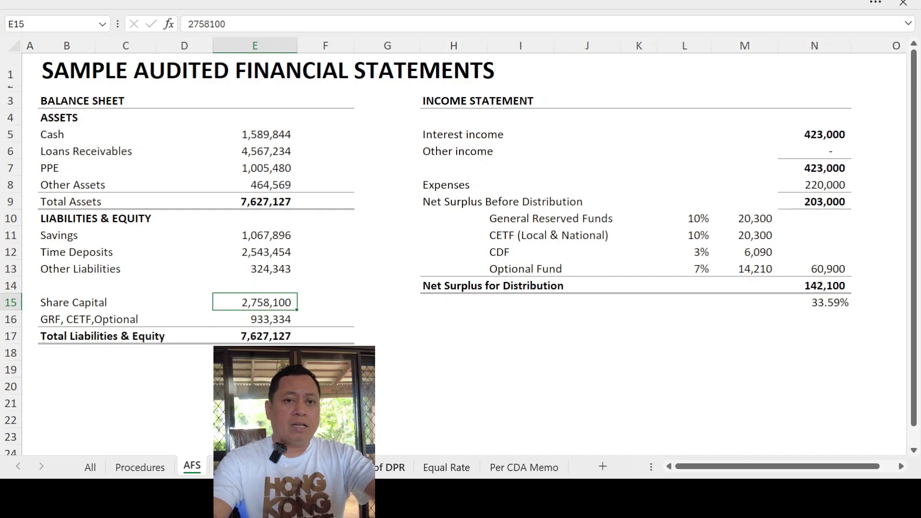
left_click(249, 467)
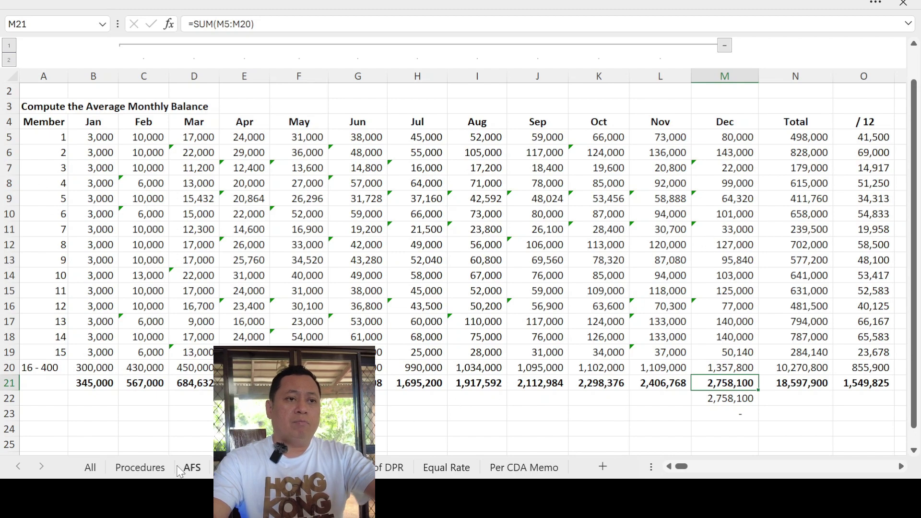
Consult the Procedures sheet for the detailed share capital and Average Share Capital of the Member items
left_click(135, 470)
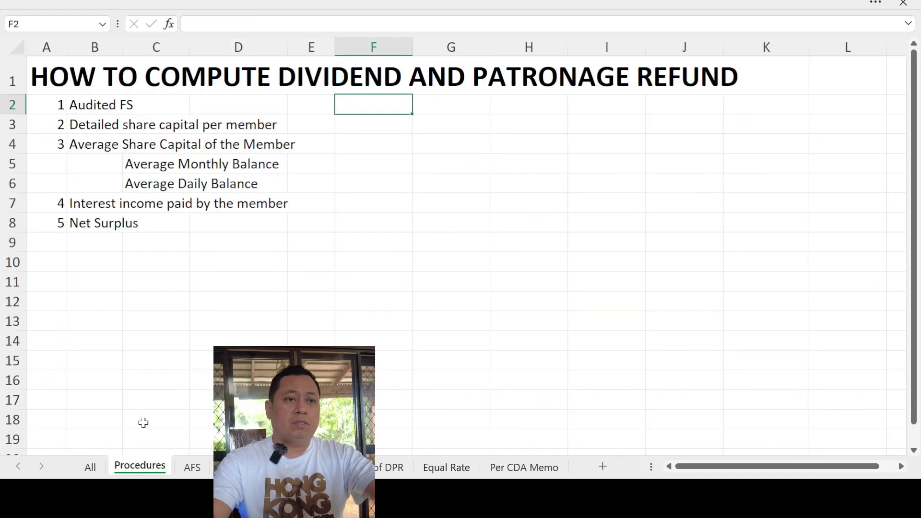
left_click(92, 130)
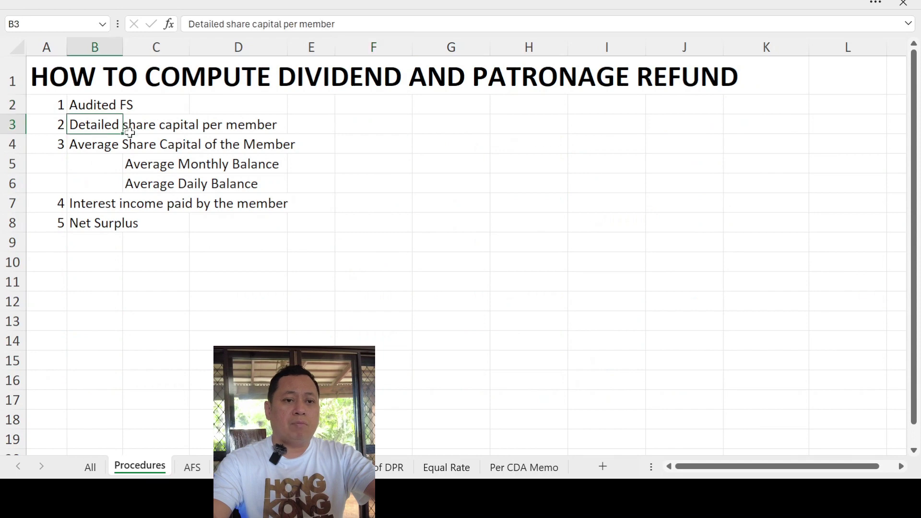
left_click(79, 145)
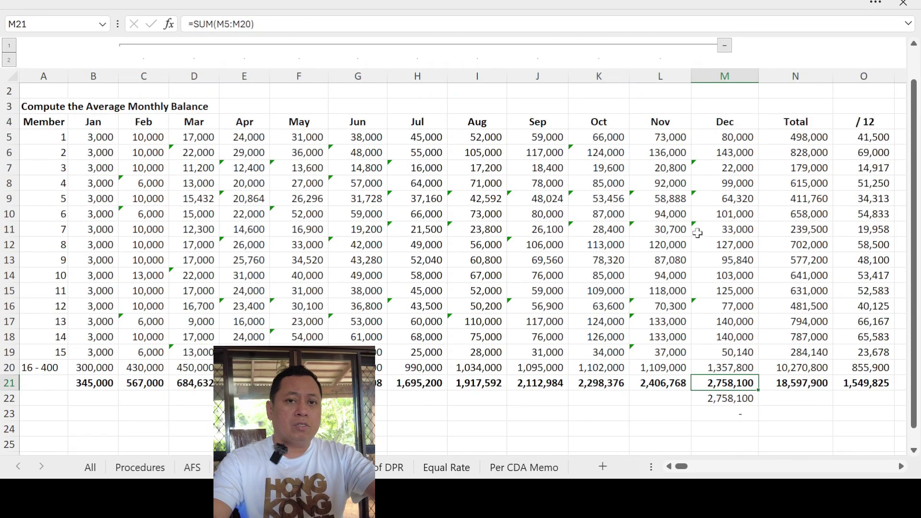
On the Capital Balances sheet, inspect how member 1's January to December balances are summed and divided by 12
left_click_drag(87, 139, 722, 137)
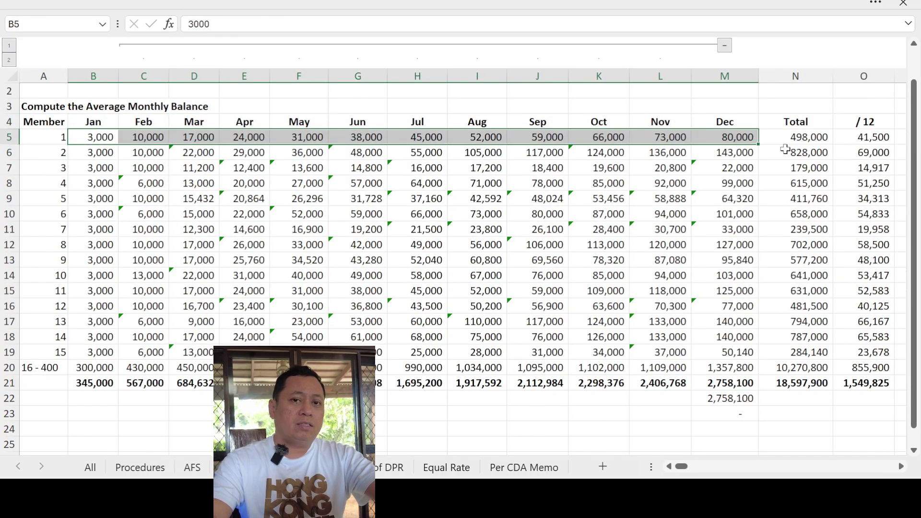
left_click(789, 137)
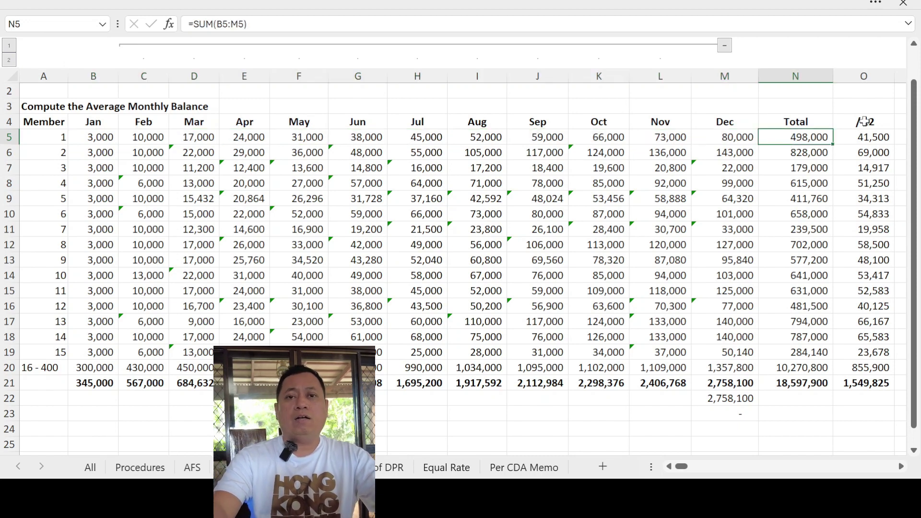
left_click(854, 143)
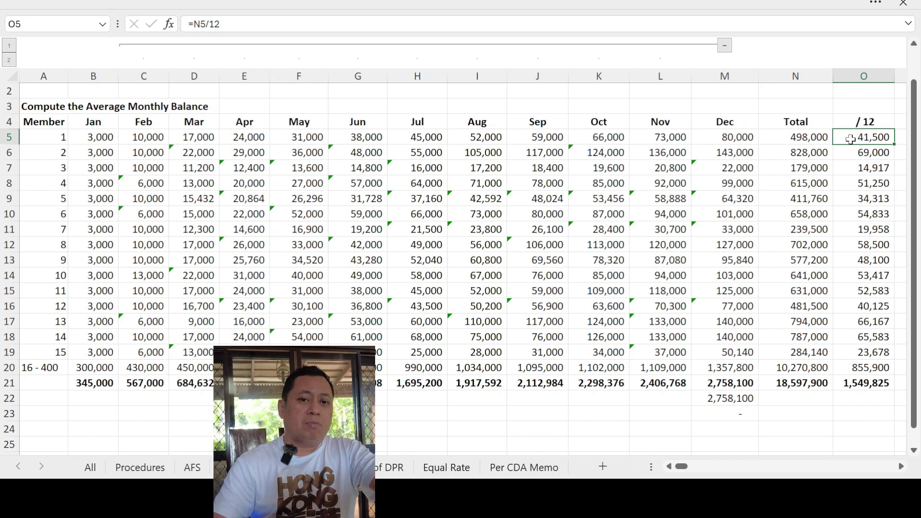
left_click(853, 156)
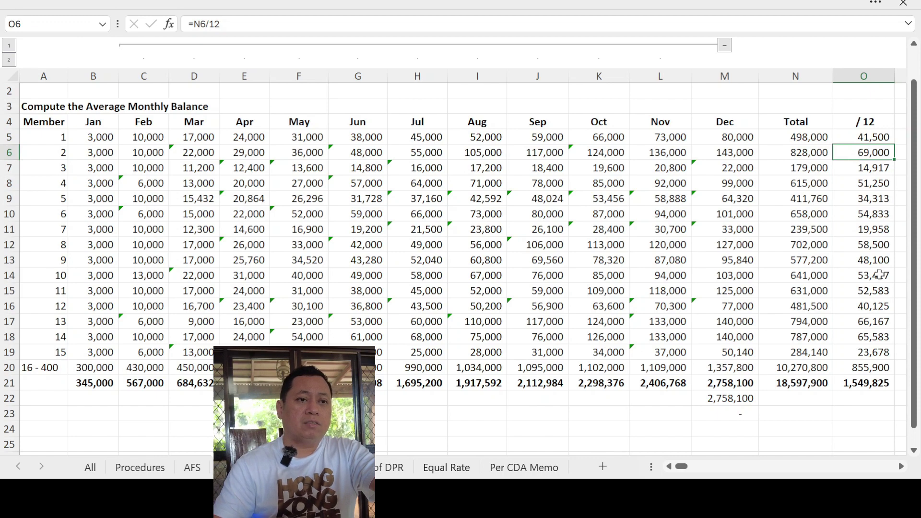
Examine the /12 average balance formulas for the remaining members down to the 16 - 400 row
key("Down")
key("Down")
key("Down")
key("Down")
key("Down")
key("Down")
key("Down")
key("Down")
key("Down")
key("Down")
key("Down")
key("Down")
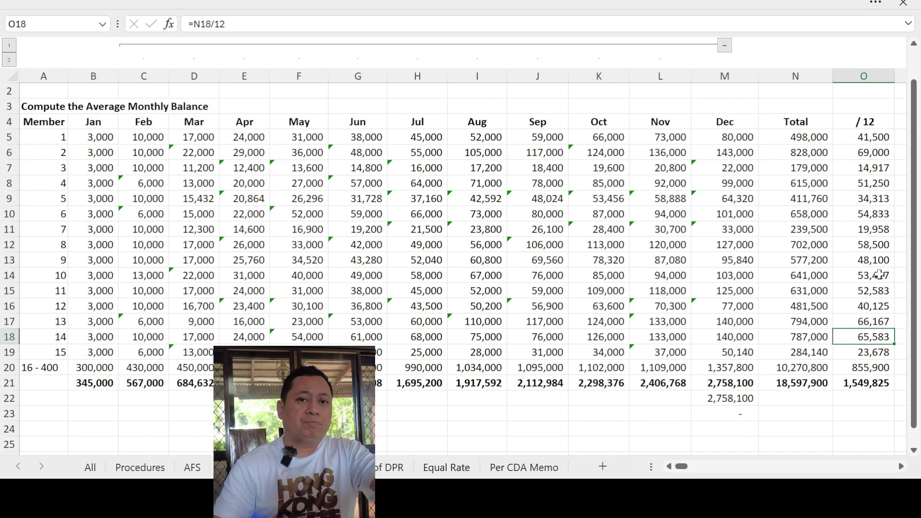
key("Down")
key("Down")
Examine the monthly balances of the grouped members 16 - 400 across row 20, from January to December
key("Right")
key("Left")
key("Left")
key("Left")
key("Left")
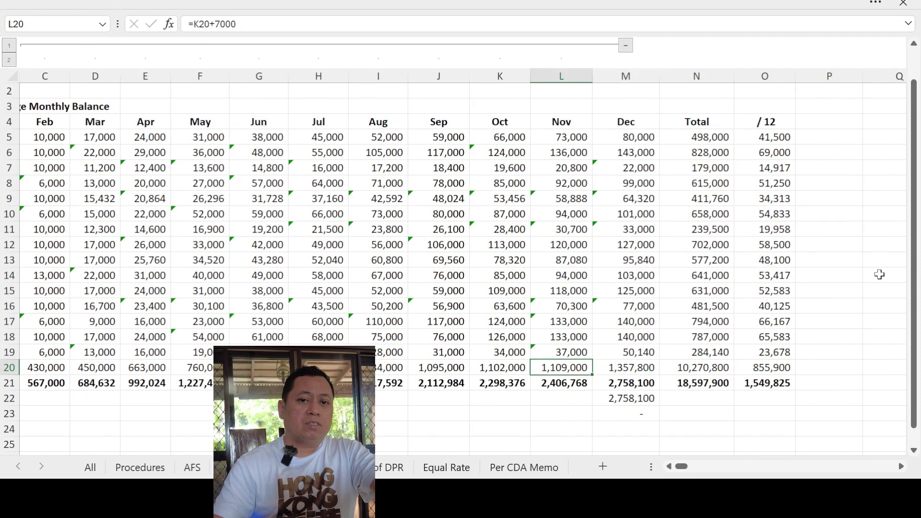
key("Left")
key("Left")
key("Left")
key("Left")
key("Left")
key("Left")
key("Left")
key("Left")
key("Left")
key("Left")
key("Left")
key("Right")
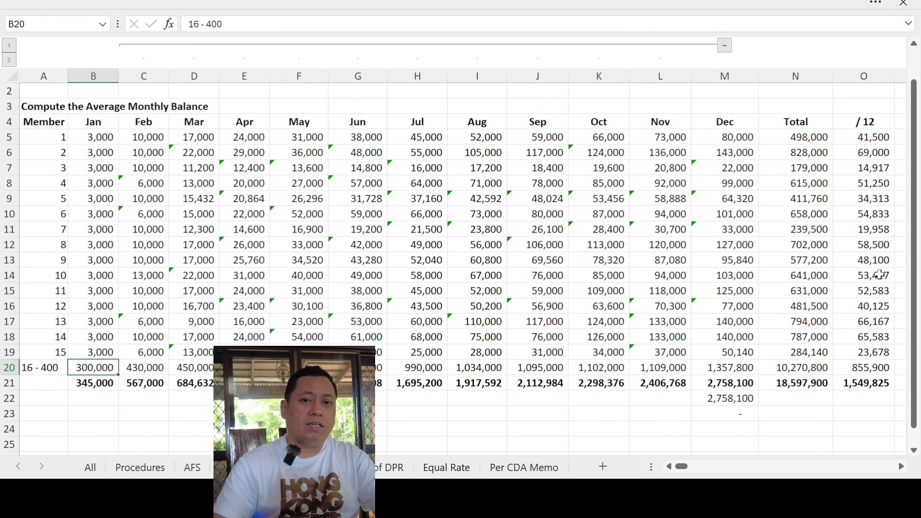
key("Right")
key("Right")
key("Right")
key("Right")
key("Right")
key("Right")
key("Right")
key("Right")
key("Right")
key("Right")
key("Right")
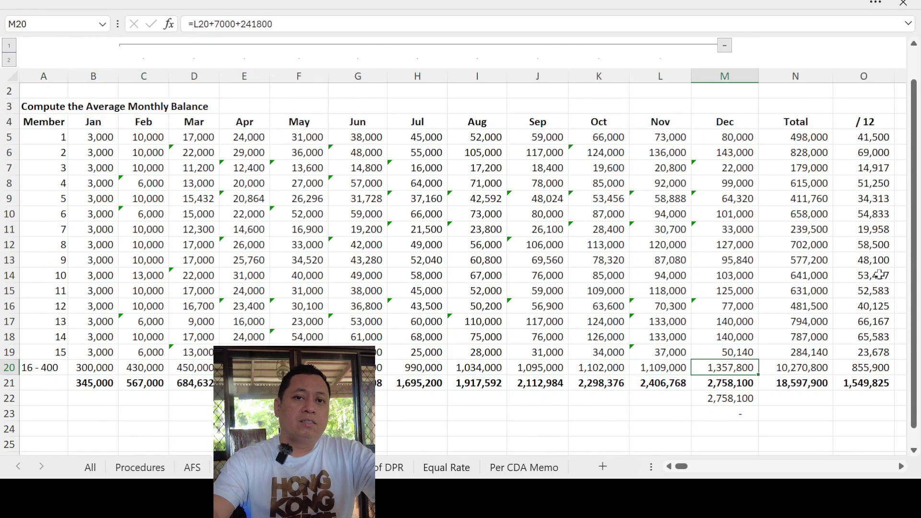
Select the /12 average balance column from its header in O4 through the total in O21
key("Right")
key("Right")
key("ctrl+Up")
key("ctrl+shift+Down")
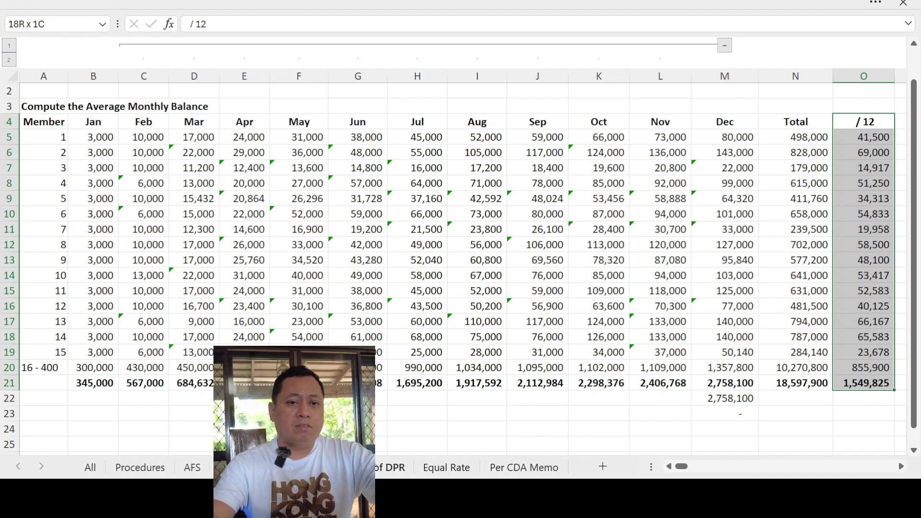
Open the sheet with the computation of dividend and patronage refund
left_click(381, 467)
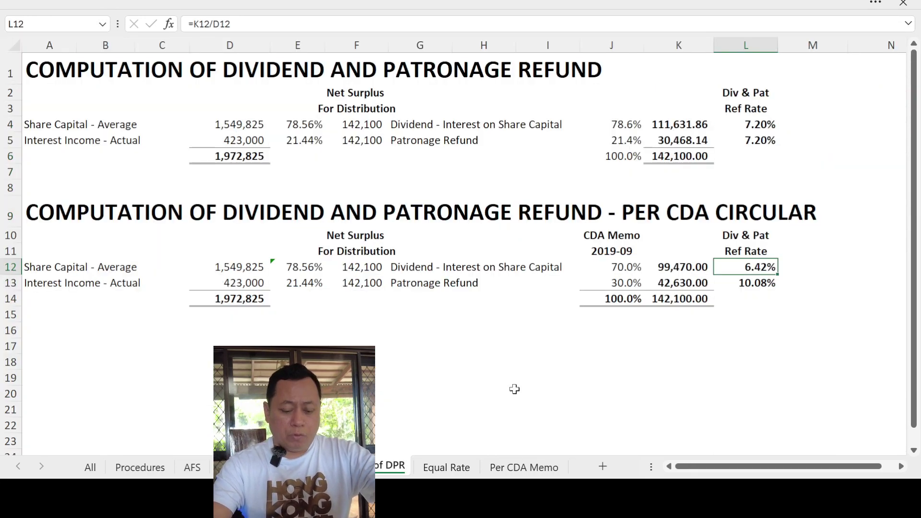
left_click(628, 420)
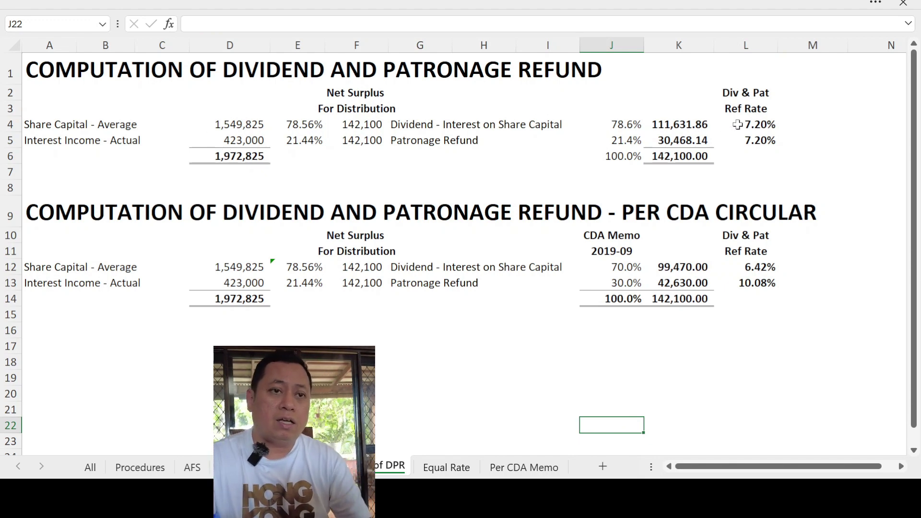
Compare the first computation's block and its rates in L4:L5 with the per CDA Circular computation in rows 9 to 15
left_click_drag(735, 125, 741, 140)
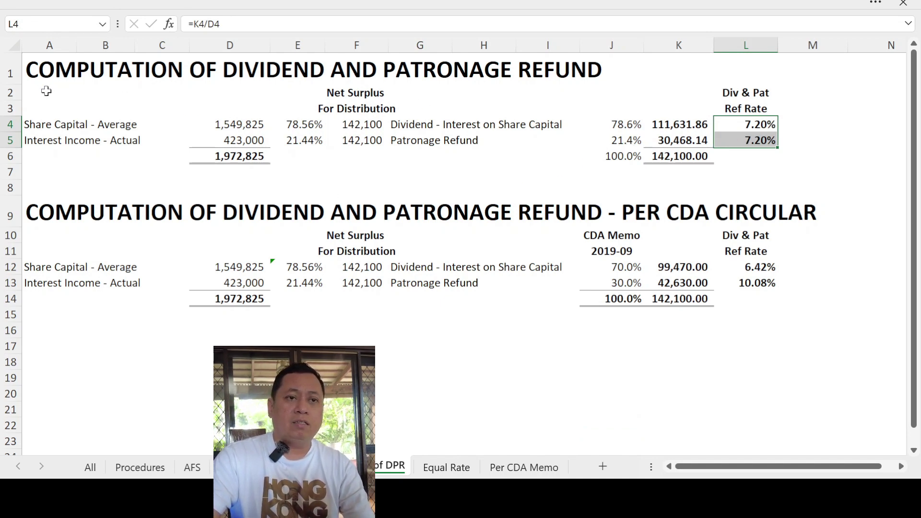
mouse_move(46, 91)
left_mouse_down()
mouse_move(375, 126)
mouse_move(723, 128)
mouse_move(753, 140)
mouse_move(752, 156)
left_mouse_up()
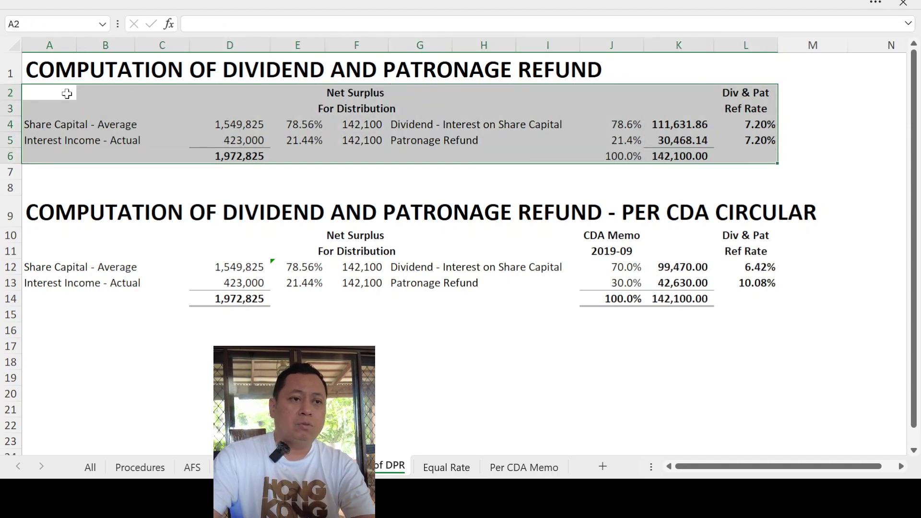
left_click_drag(67, 93, 749, 155)
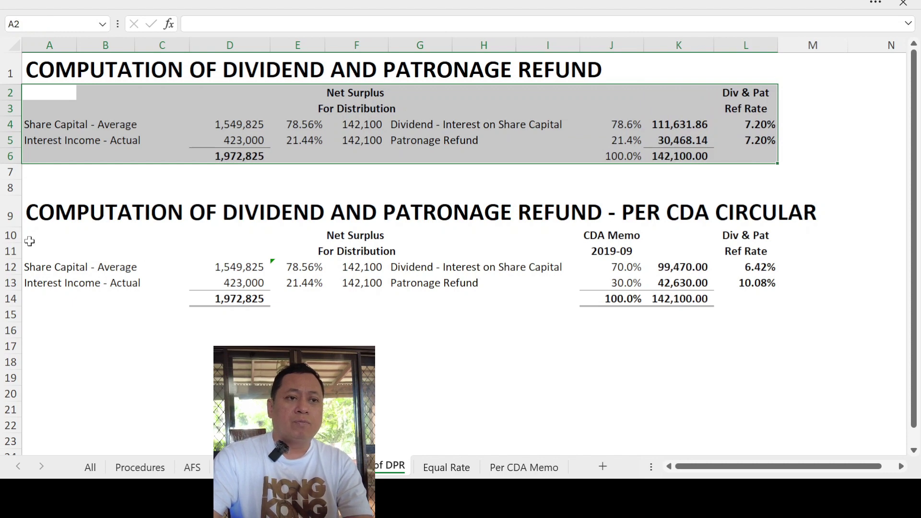
left_click_drag(32, 213, 802, 319)
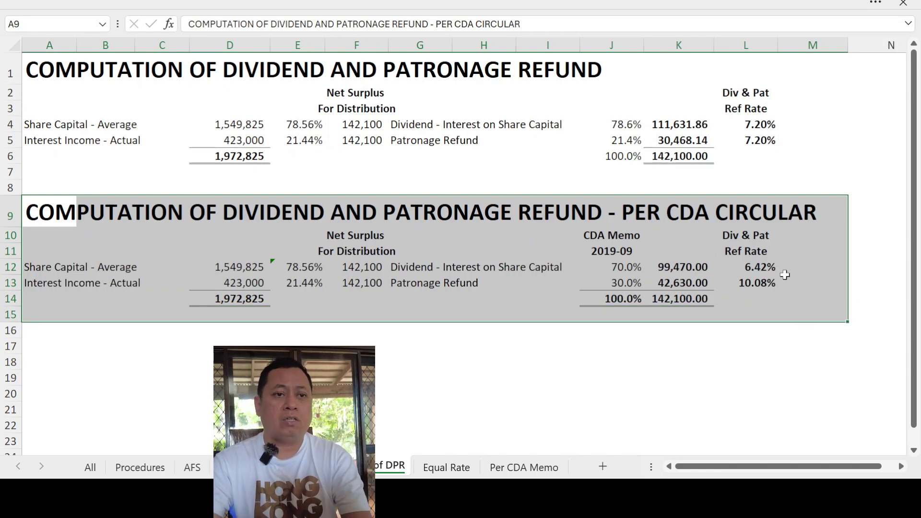
left_click(744, 303)
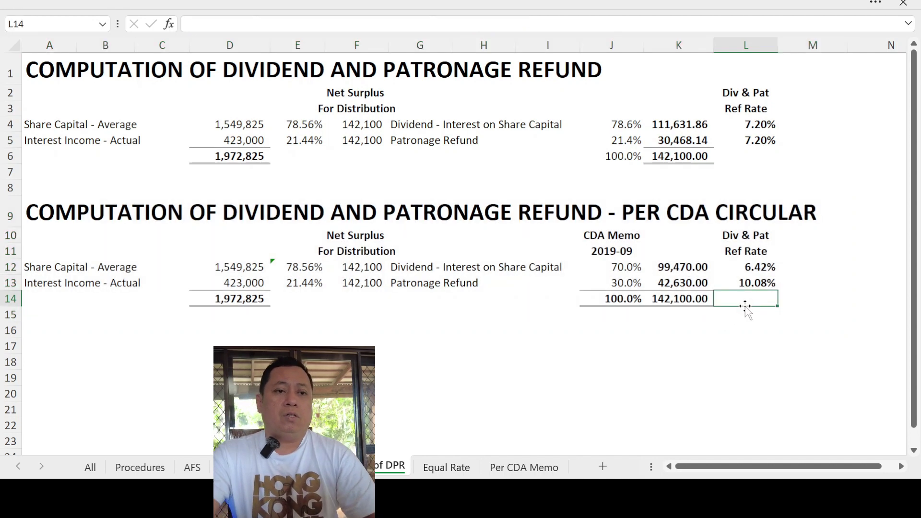
left_click(743, 318)
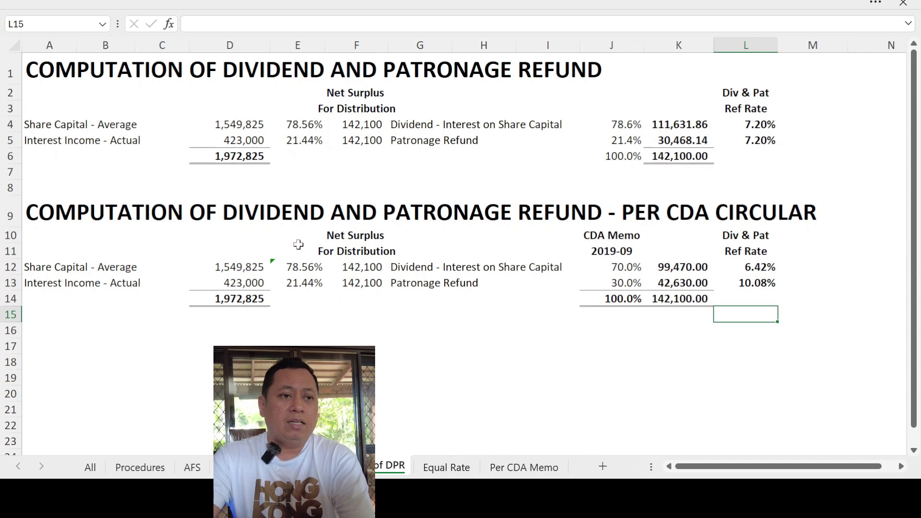
Trace the average share capital in D12 of the CDA computation to the /12 column total in O21 of the average monthly balance sheet
left_click(47, 270)
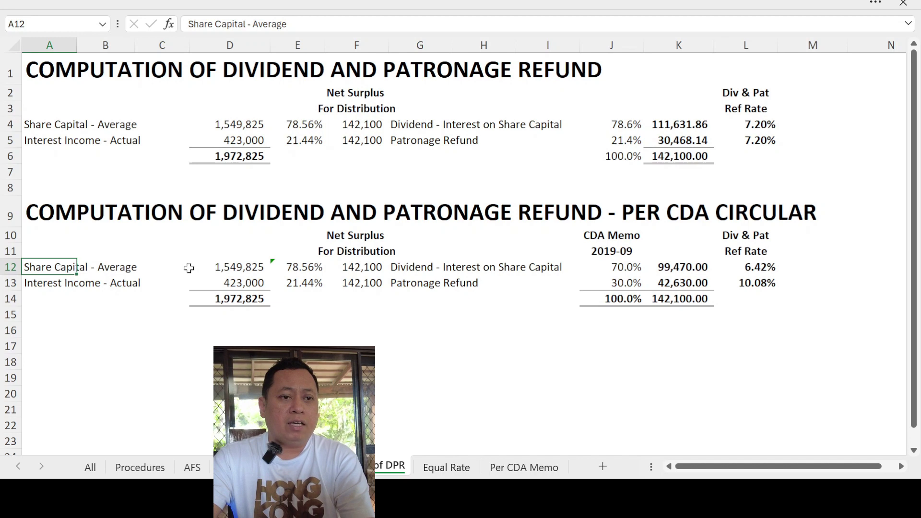
left_click(214, 267)
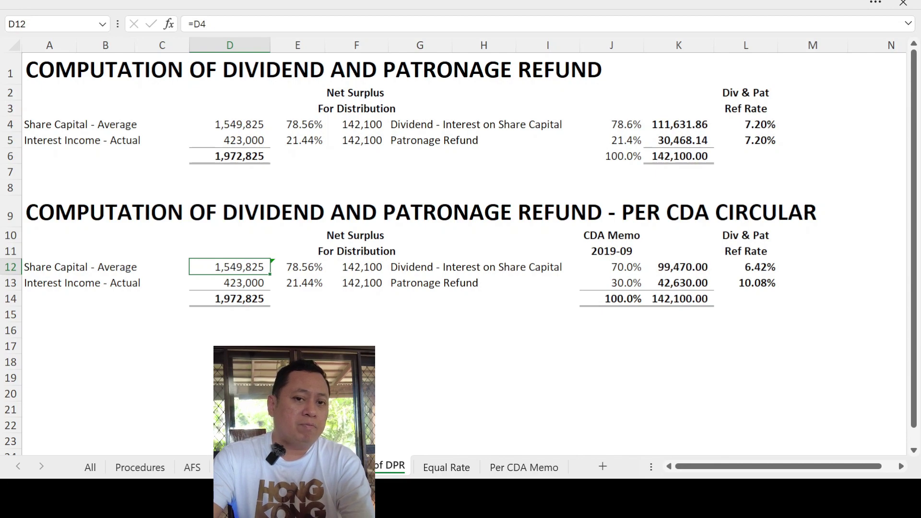
key("ctrl+Page_Up")
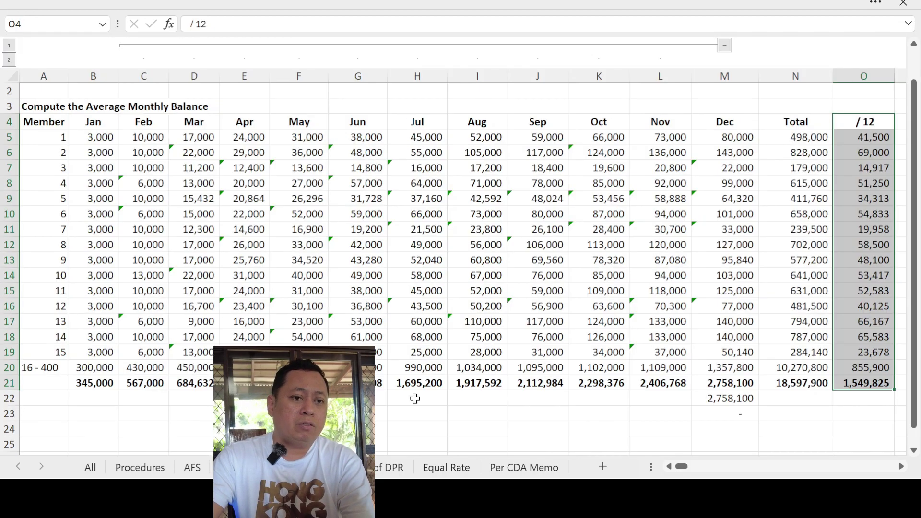
left_click(853, 383)
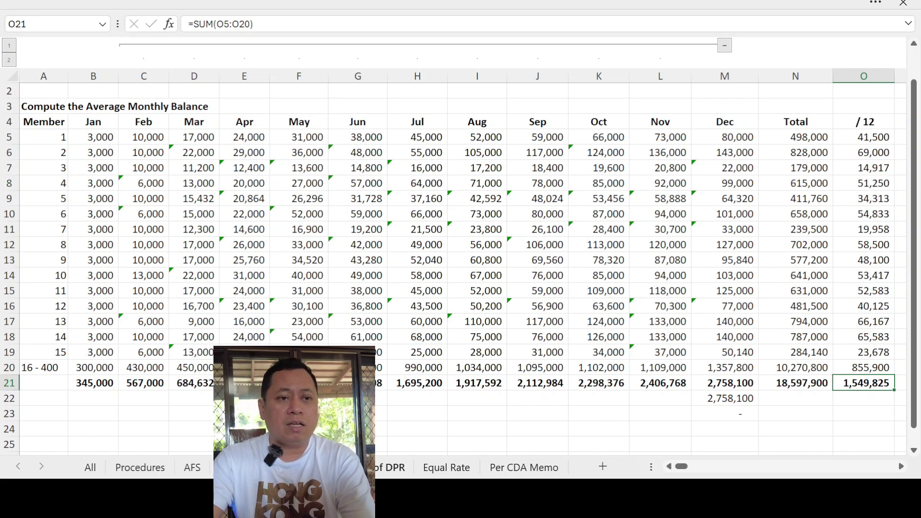
Trace the actual interest income in D13 of the CDA computation to the interest income line of the audited income statement
left_click(365, 468)
left_click(50, 280)
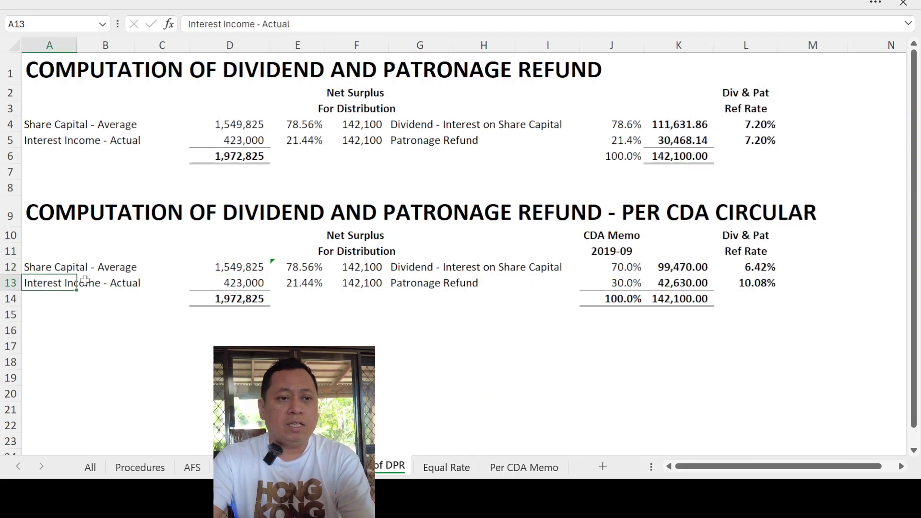
left_click(219, 286)
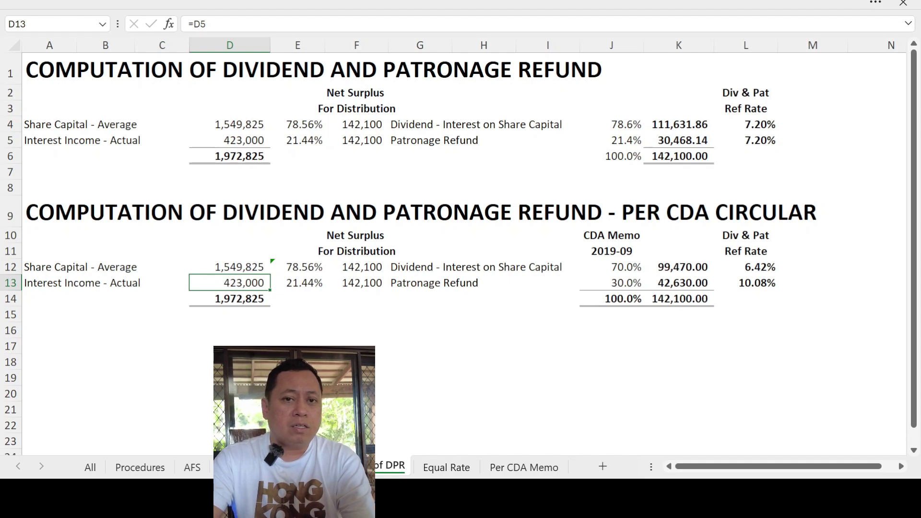
left_click(193, 468)
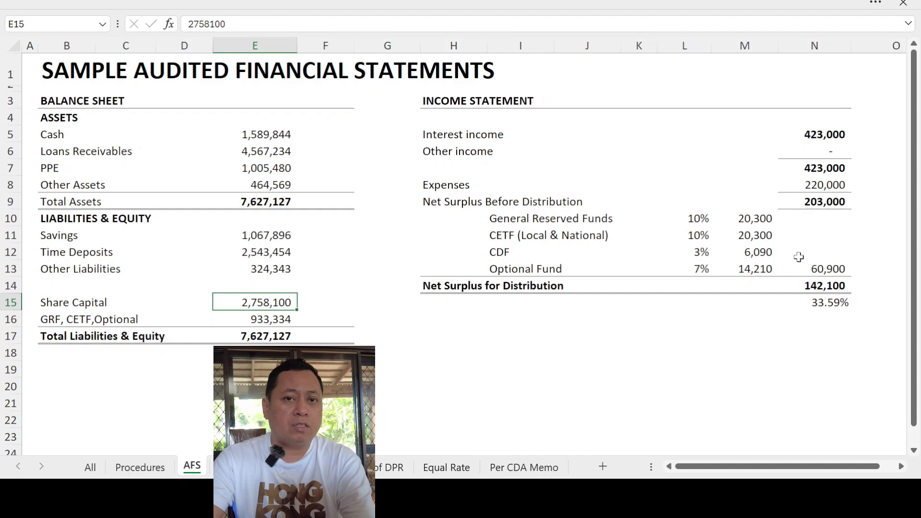
left_click(816, 138)
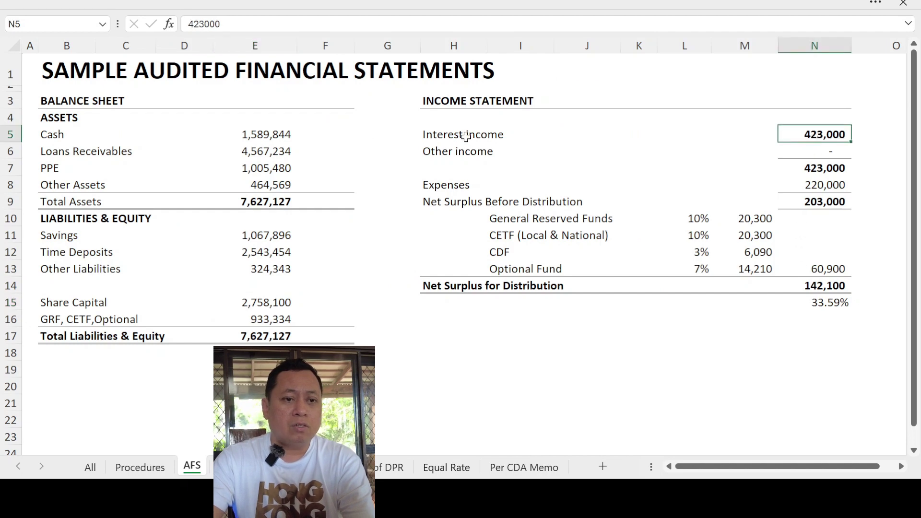
left_click_drag(453, 134, 798, 138)
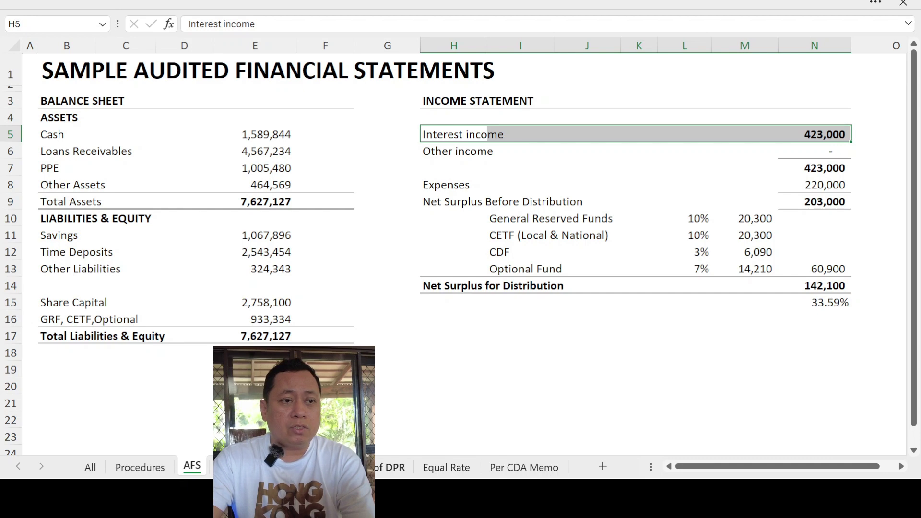
Return to the dividend computation and review the share capital and interest income rows with their sum in D14
left_click(390, 466)
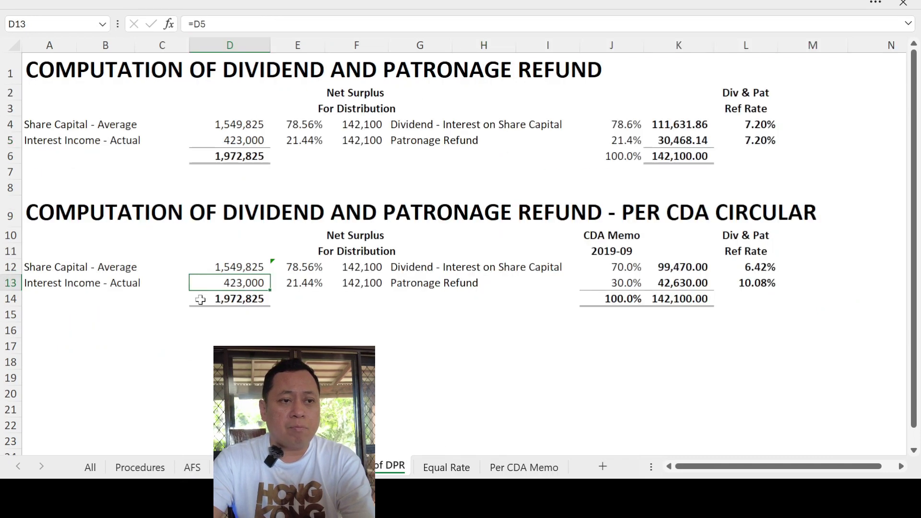
left_click(202, 265)
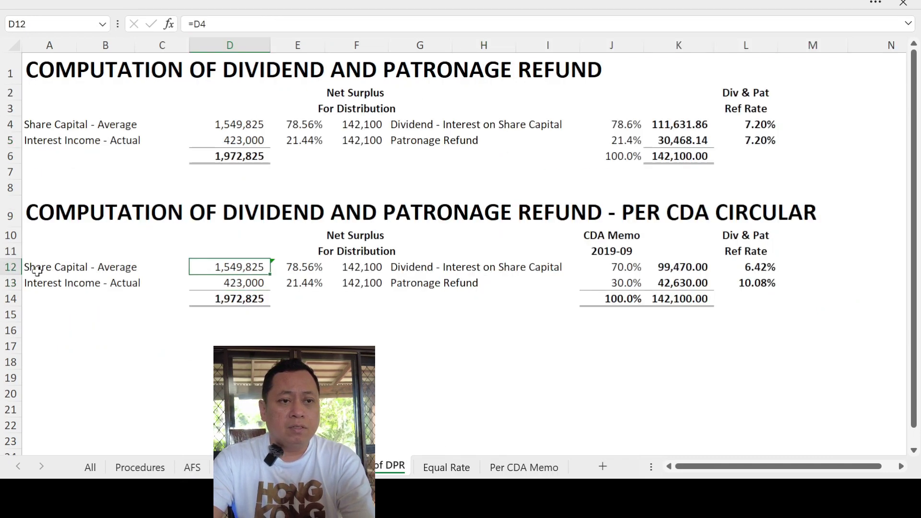
left_click_drag(33, 265, 96, 269)
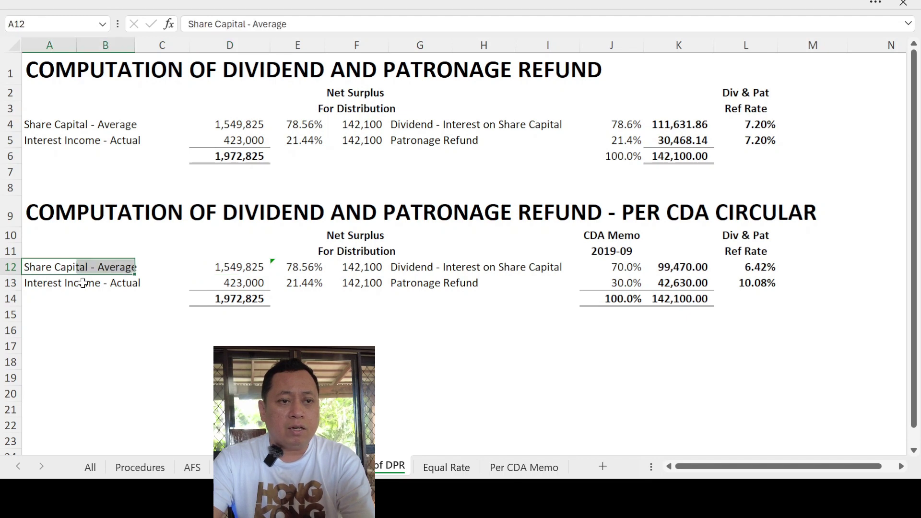
left_click(41, 285)
left_click_drag(40, 285, 123, 287)
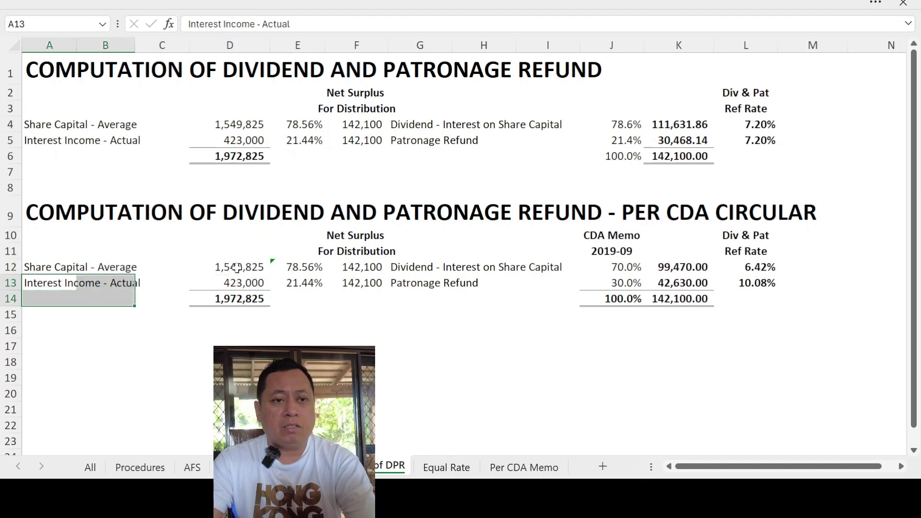
left_click_drag(237, 267, 239, 282)
left_click(239, 298)
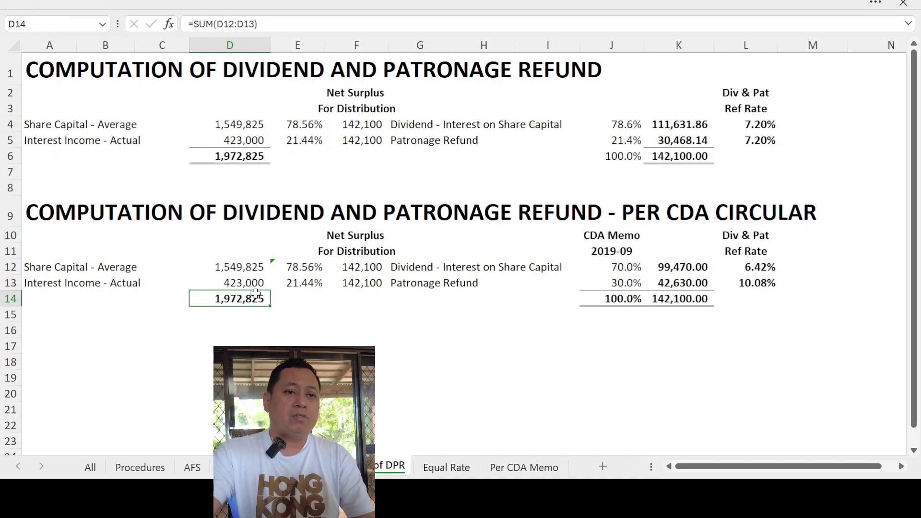
Trace the net surplus for distribution in F12:F13 to row 14 of the audited income statement, and return to the computation
left_click(341, 235)
left_click_drag(344, 240, 367, 285)
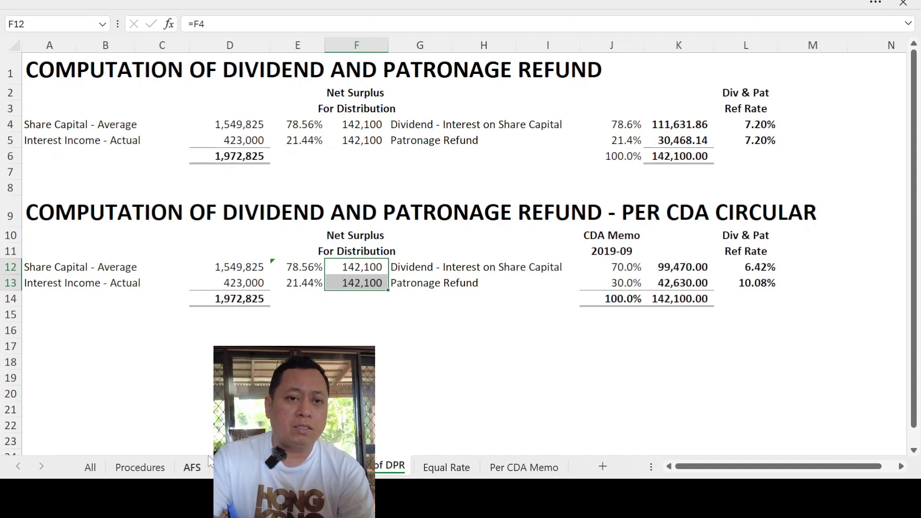
left_click(201, 469)
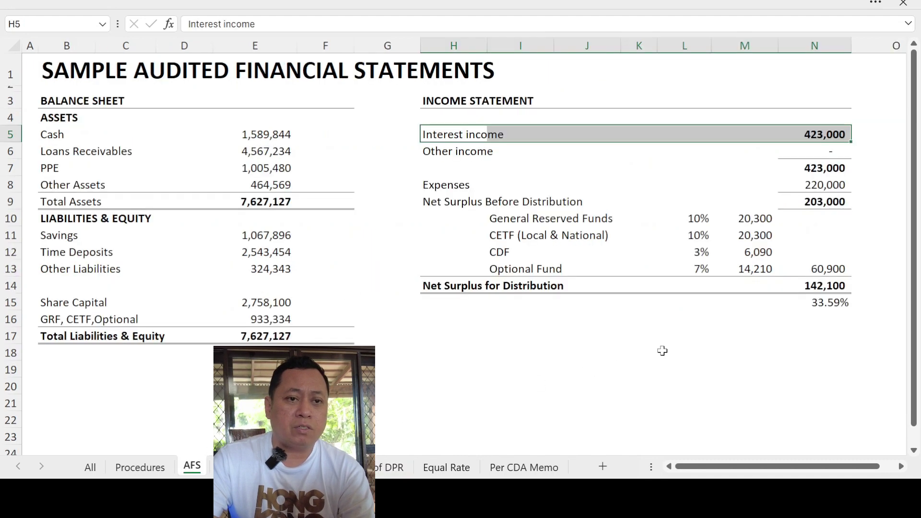
mouse_move(801, 284)
left_mouse_down()
mouse_move(724, 303)
mouse_move(493, 286)
mouse_move(442, 298)
mouse_move(431, 284)
mouse_move(806, 286)
left_mouse_up()
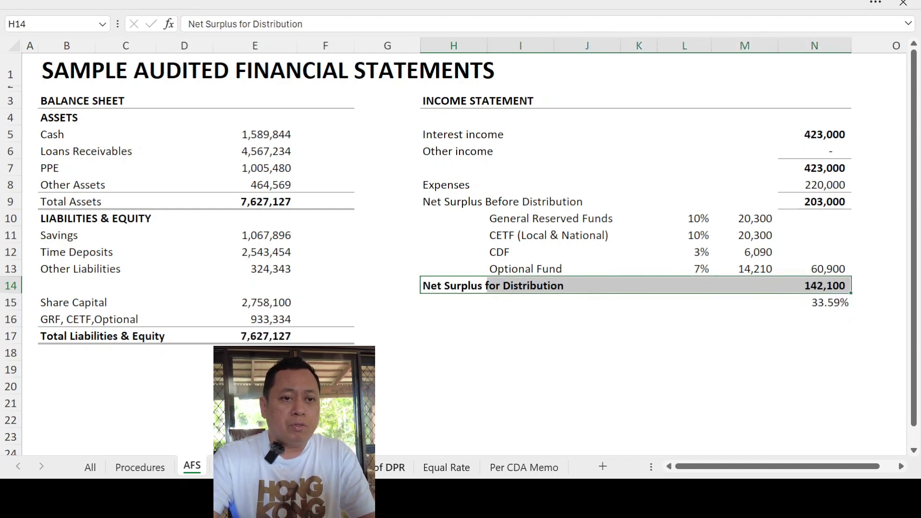
left_click(355, 467)
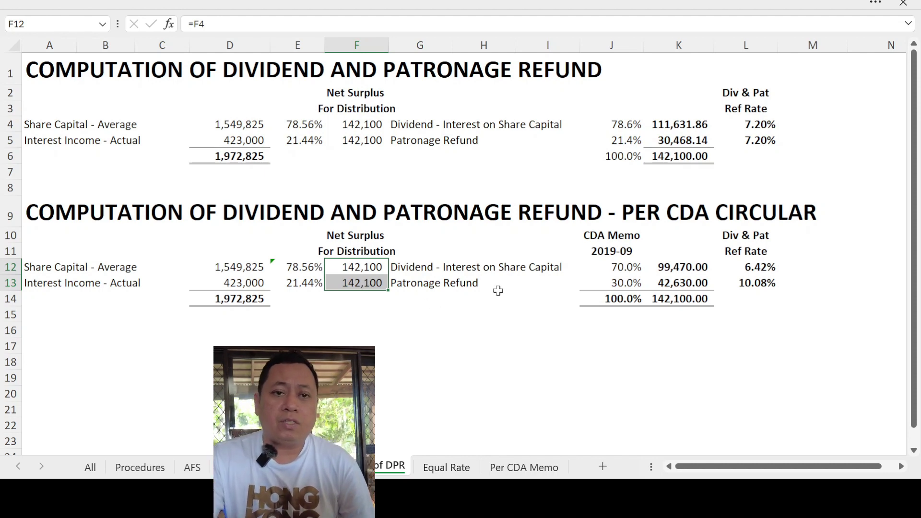
Review the CDA Memo percentages in J12:J13 and check the patronage refund formula in K13 against F13 and J13
left_click(628, 272)
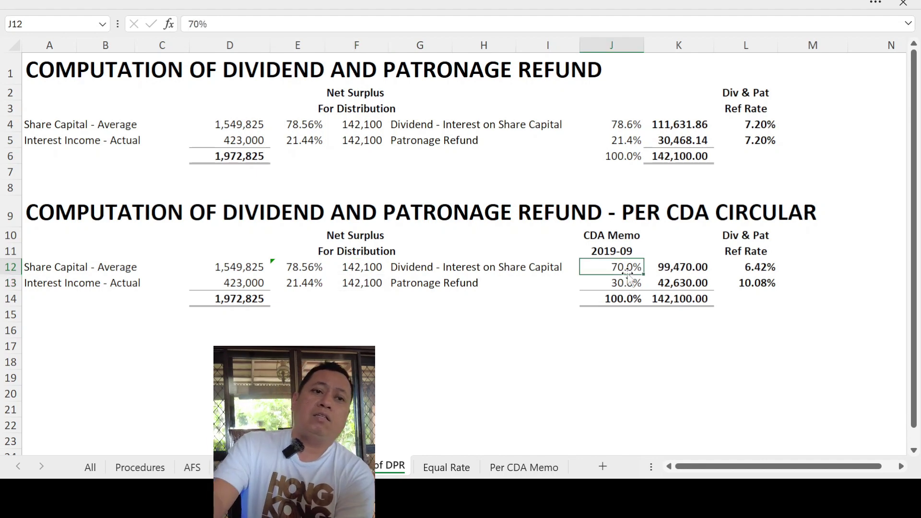
left_click(597, 284)
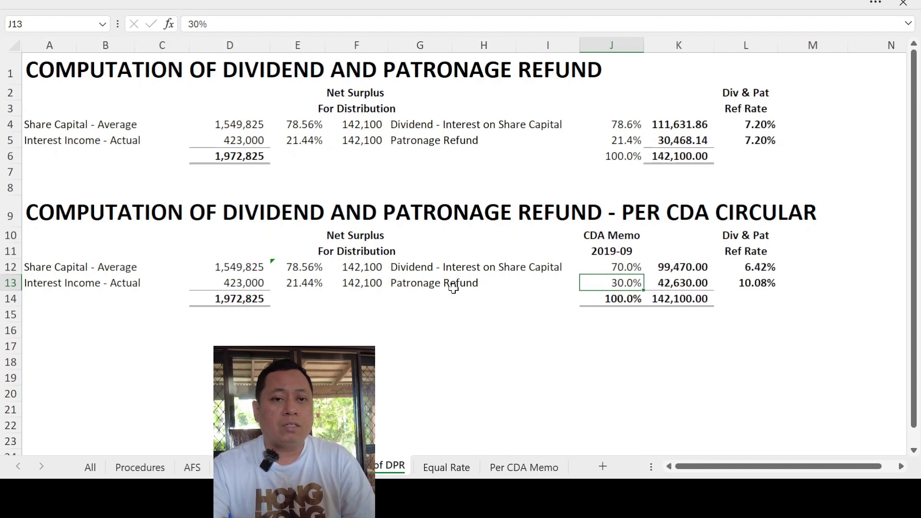
left_click(352, 285)
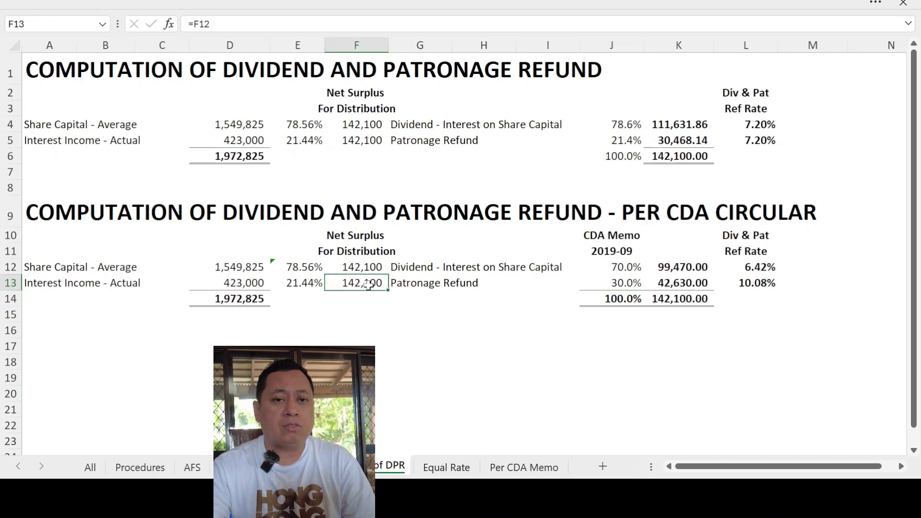
left_click(614, 285)
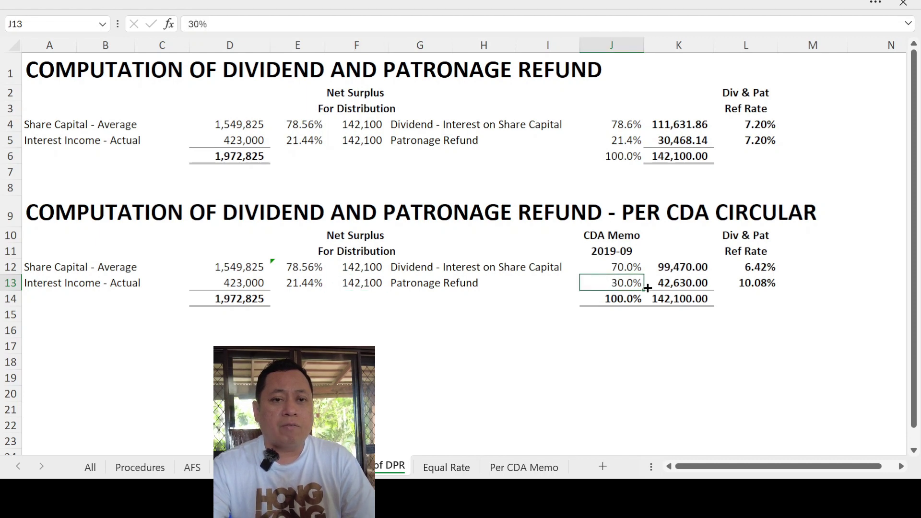
left_click(695, 279)
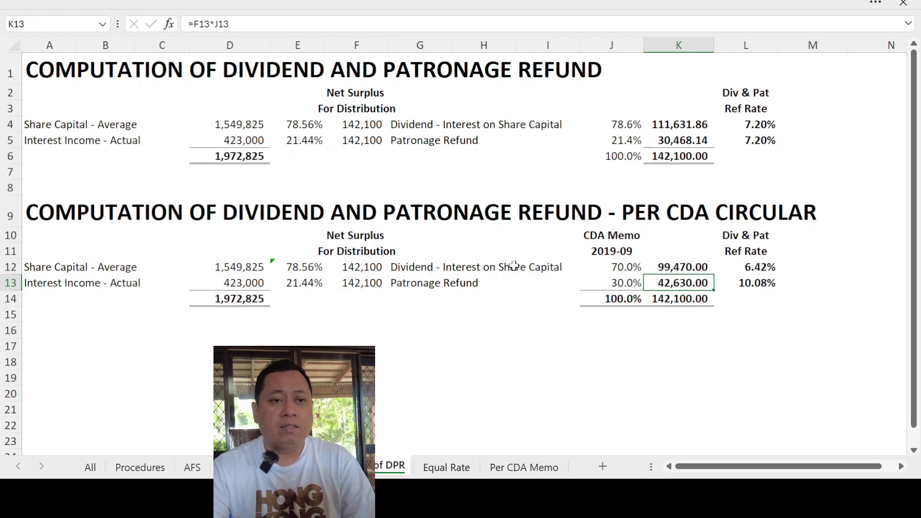
Check the dividend formula in K12 against its CDA Memo percentage, and select both allocated amounts in K12:K13
left_click(608, 270)
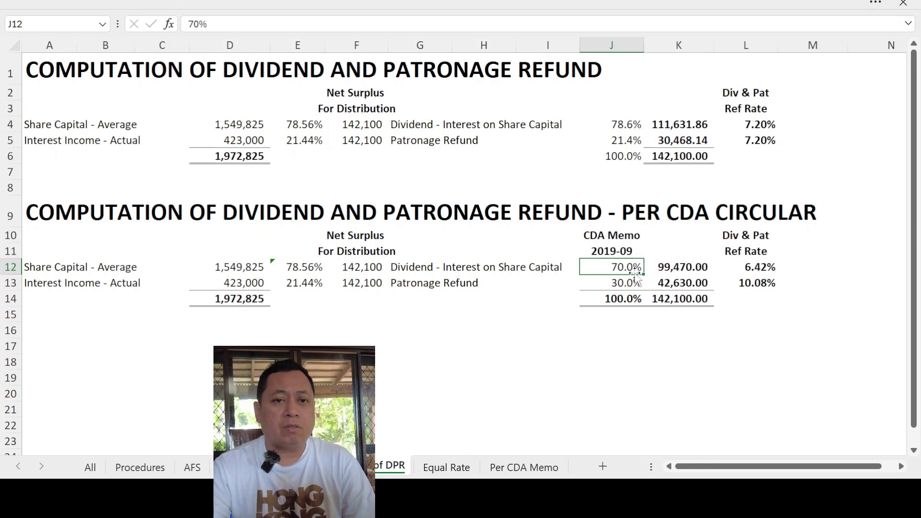
left_click(702, 267)
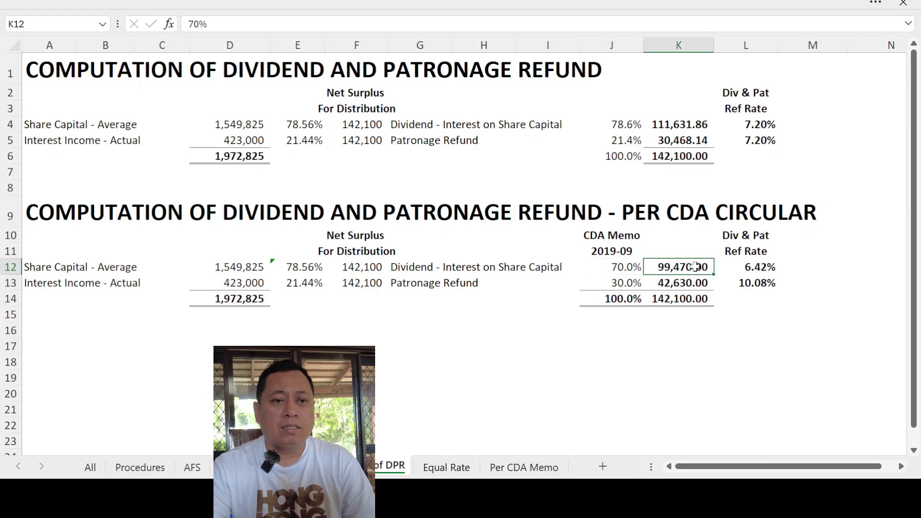
left_click_drag(695, 267, 695, 282)
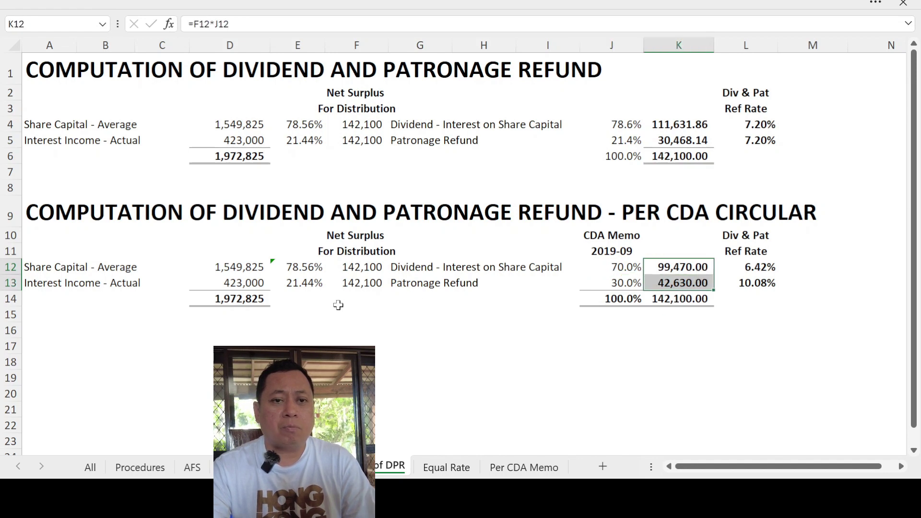
Compare the allocation total in K14 with the net surplus for distribution in F13
left_click(363, 284)
left_click(669, 301)
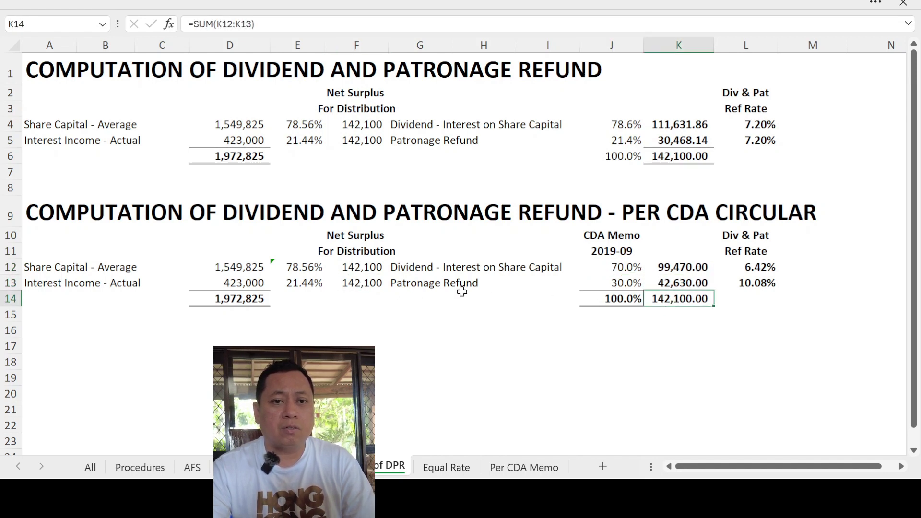
left_click(387, 283)
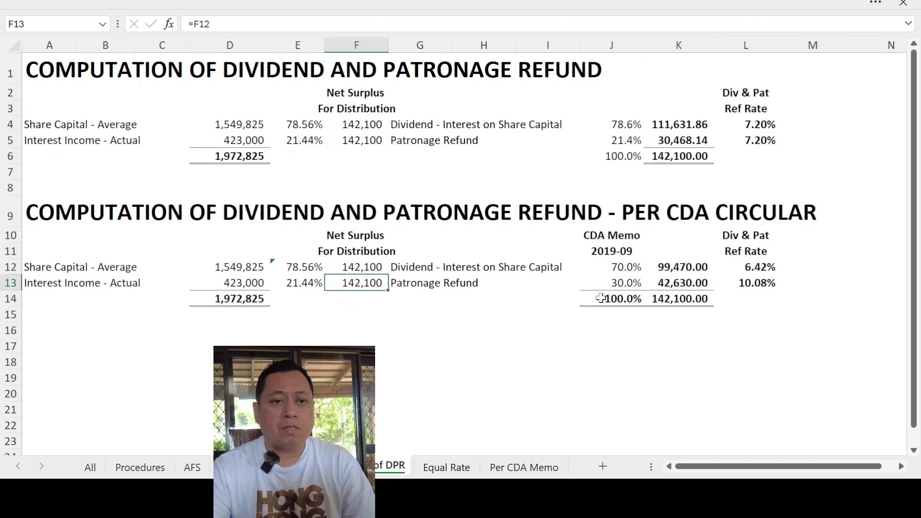
left_click(661, 301)
left_click(363, 283)
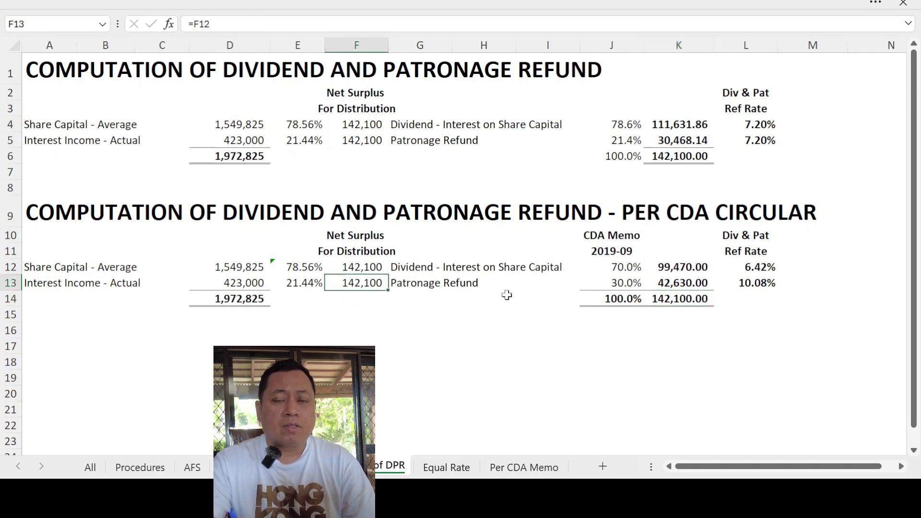
Recheck the sum formula in K14 against the patronage row's net surplus for distribution in F13
left_click(684, 301)
left_click(363, 284)
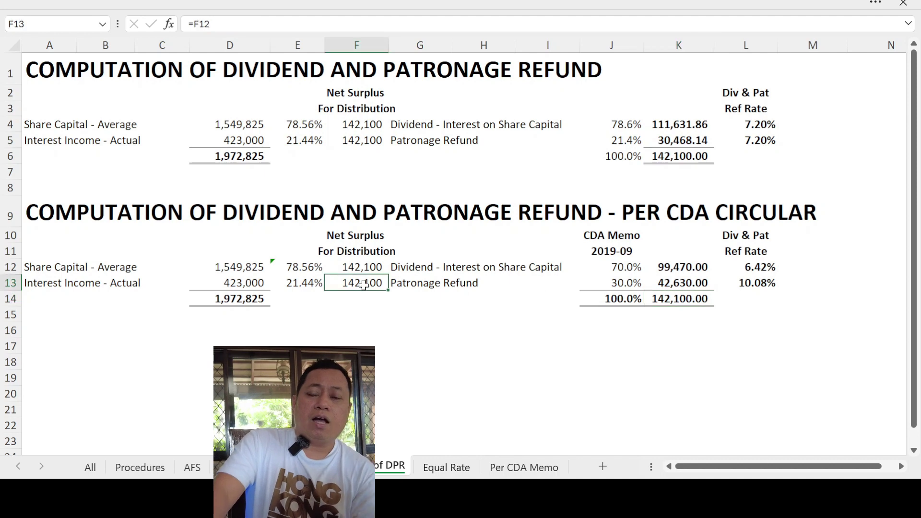
left_click(665, 304)
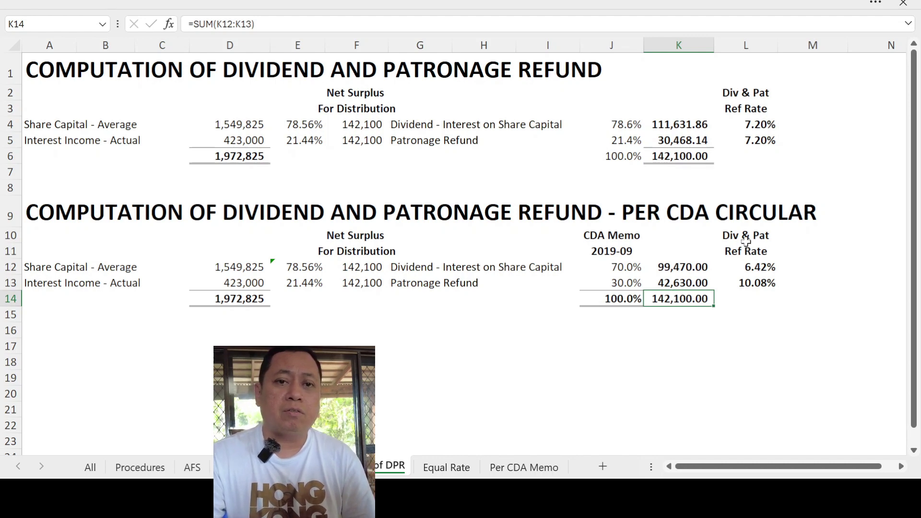
Review the dividend and patronage refund rates in L10:L13, and trace the L12 dividend rate formula to K12 and D12
left_click_drag(746, 236, 750, 281)
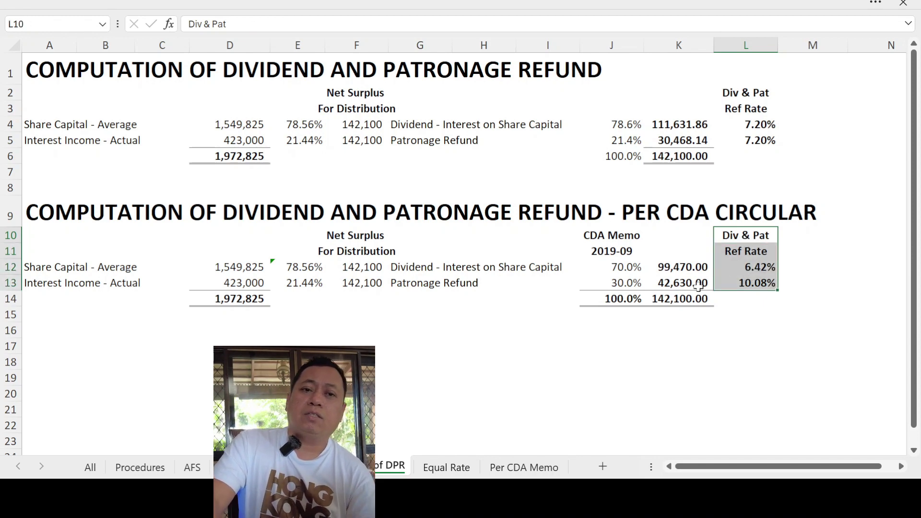
left_click(729, 267)
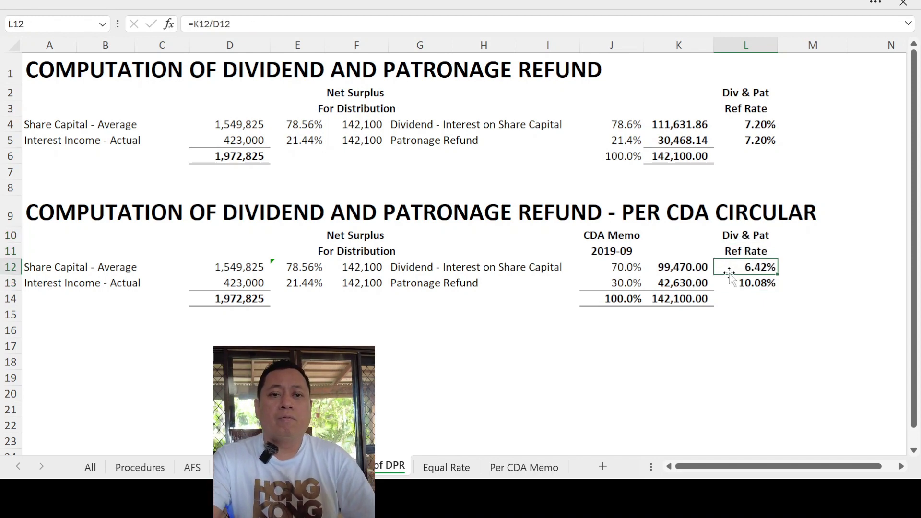
left_click(660, 306)
left_click(747, 271)
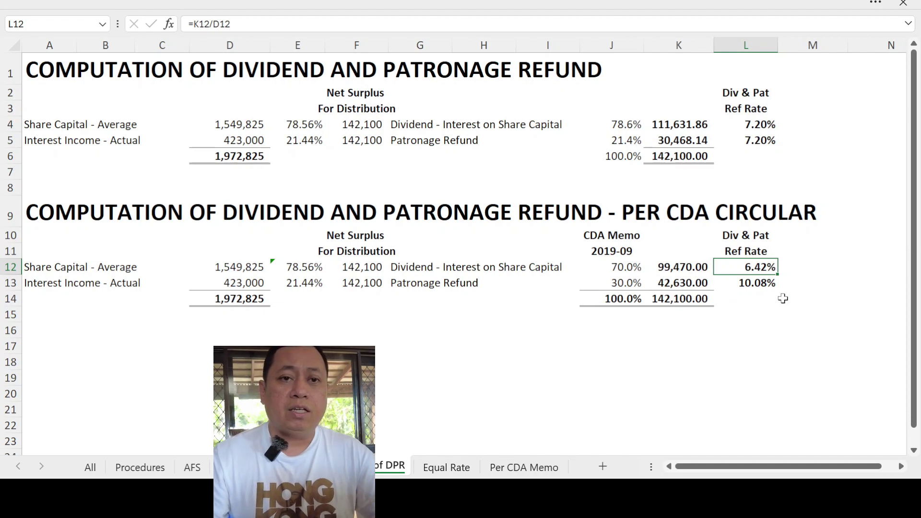
key("F2")
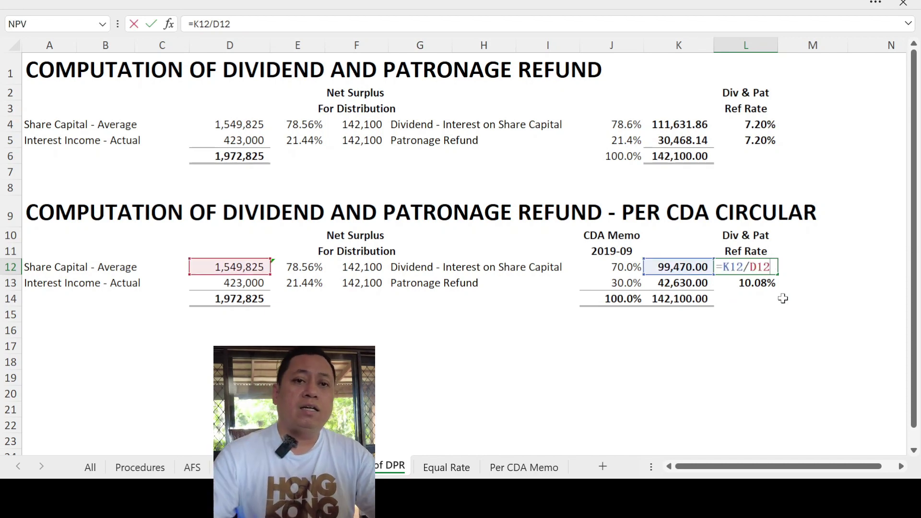
key("Return")
key("Up")
key("Left")
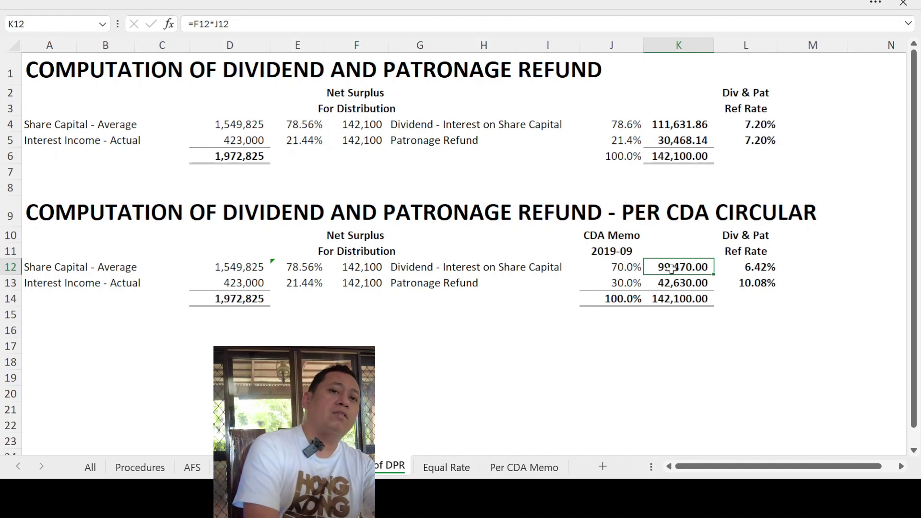
left_click(227, 268)
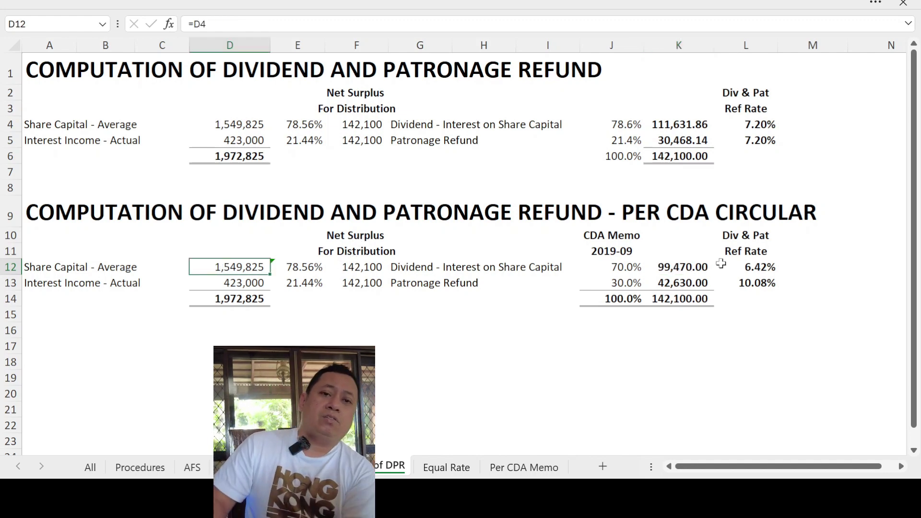
left_click(745, 267)
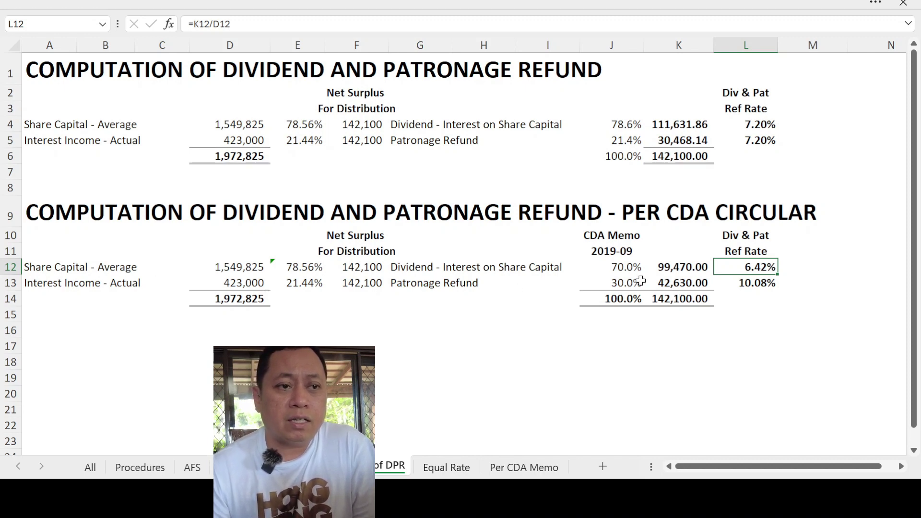
Check the patronage refund rate formula in L13 against the refund amount in K13 and the interest income in D13
left_click(689, 283)
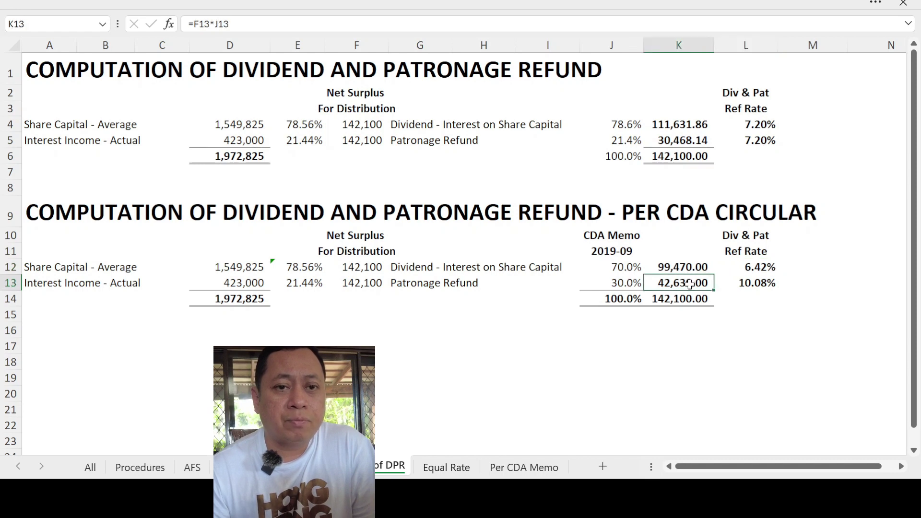
left_click(233, 284)
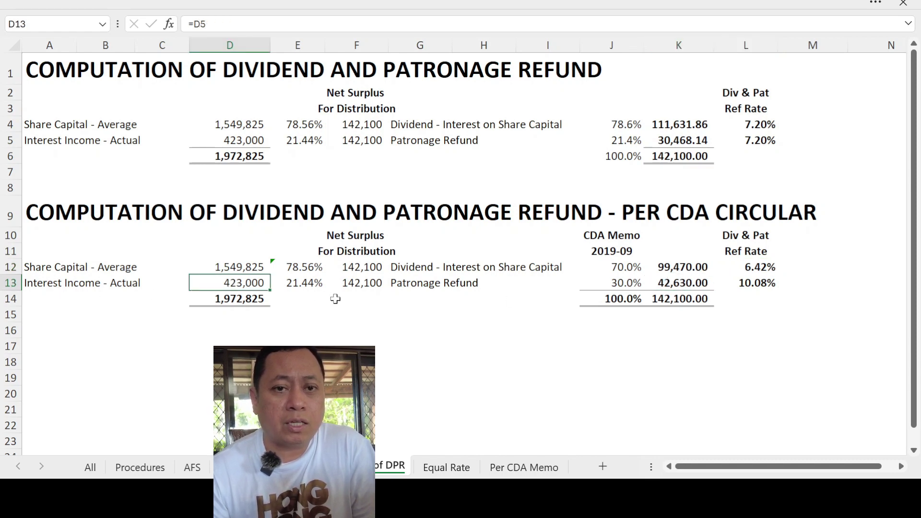
left_click(689, 281)
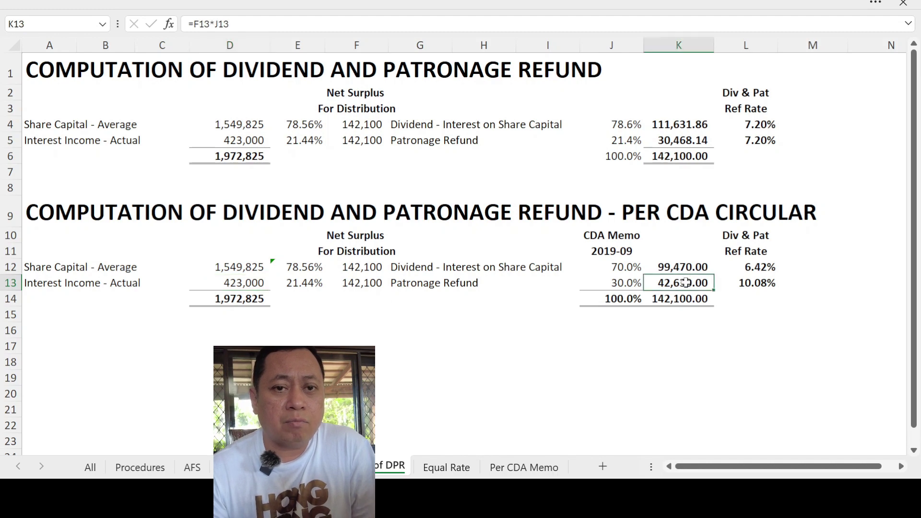
left_click(242, 283)
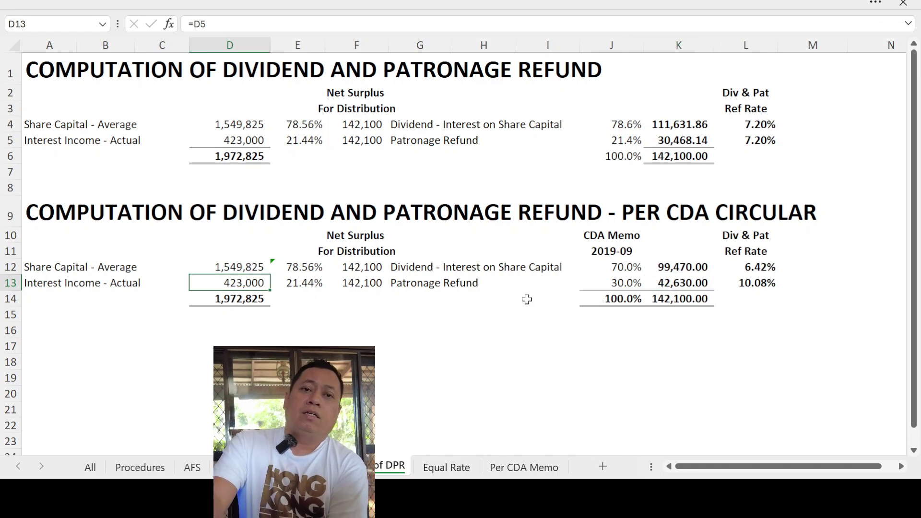
left_click(731, 280)
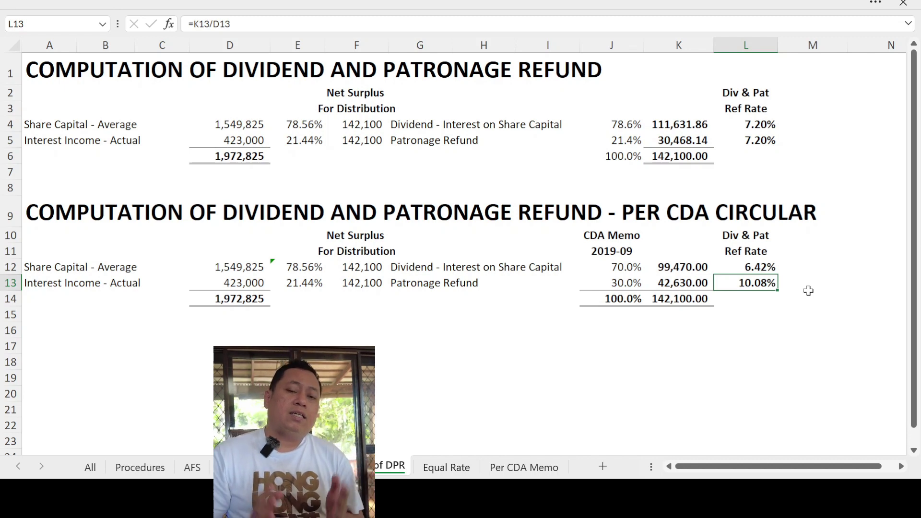
Review the CDA Memo 2019-09 heading and the dividend label in G12, and compare the rates in L13 and L12
left_click_drag(612, 238, 617, 251)
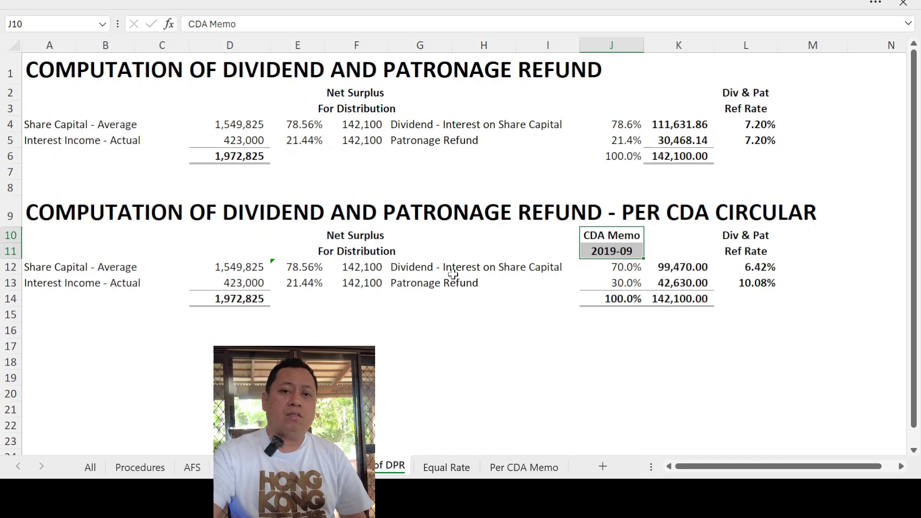
left_click(428, 267)
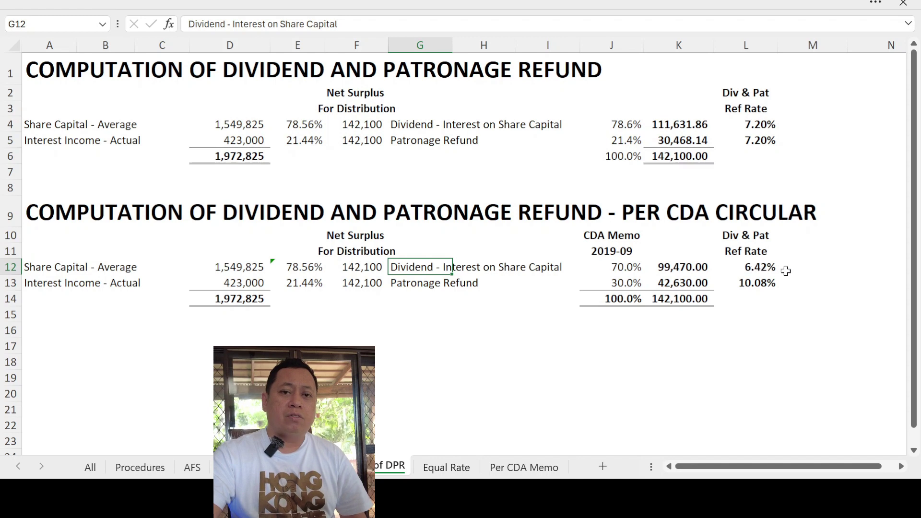
left_click(731, 282)
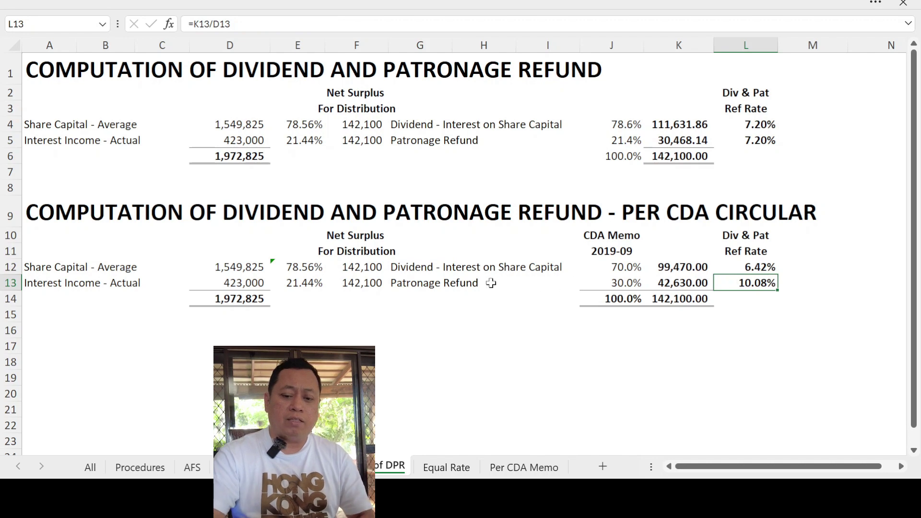
left_click(732, 268)
Enter the formula =L12*2 in M12 to double the dividend rate
left_click(799, 274)
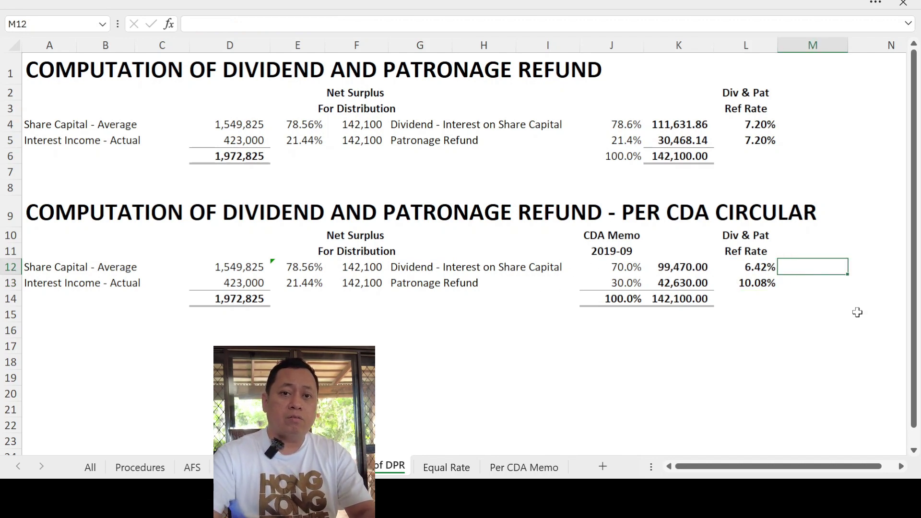
type("=")
key("Left")
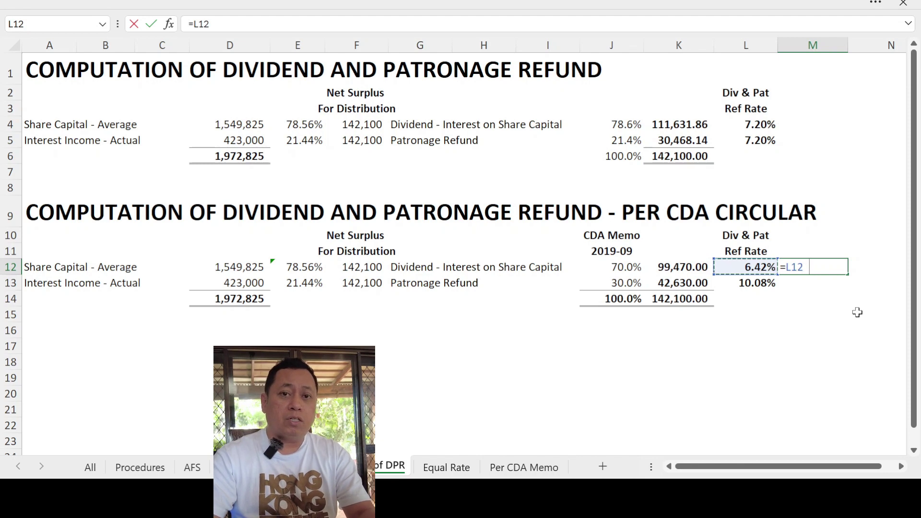
type("*")
key("Left")
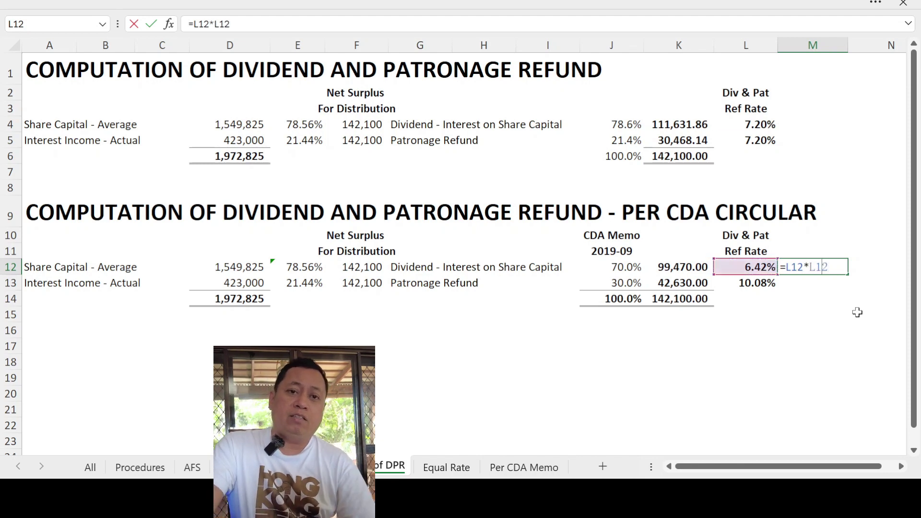
key("BackSpace")
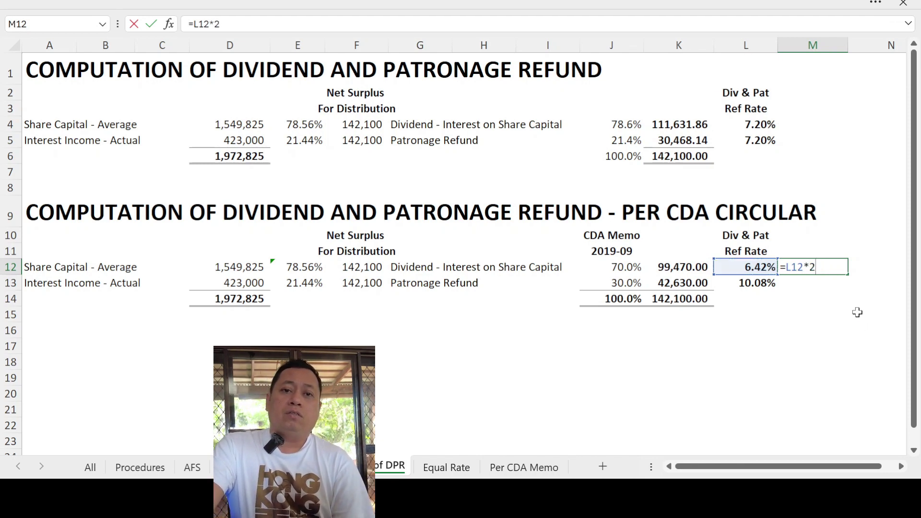
key("Return")
key("Up")
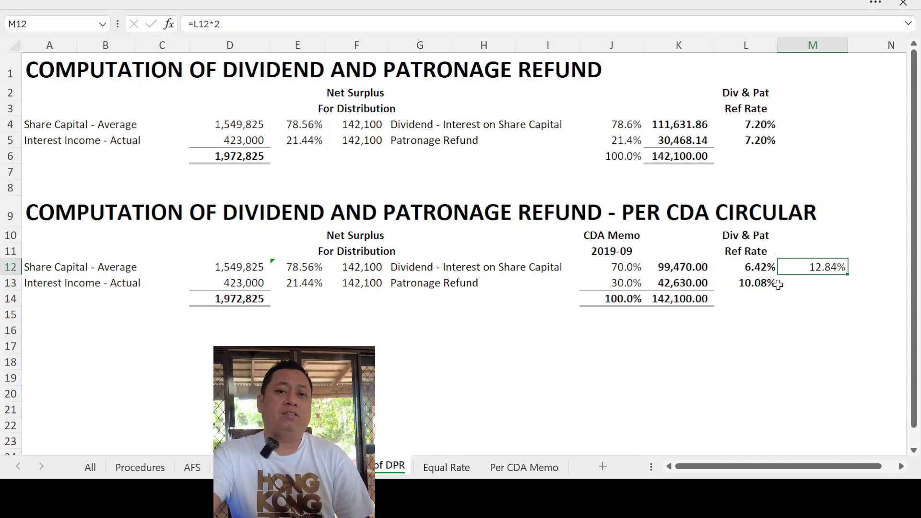
Compare the patronage refund rate in L13 with the doubled dividend rate, and clear M12
left_click(763, 284)
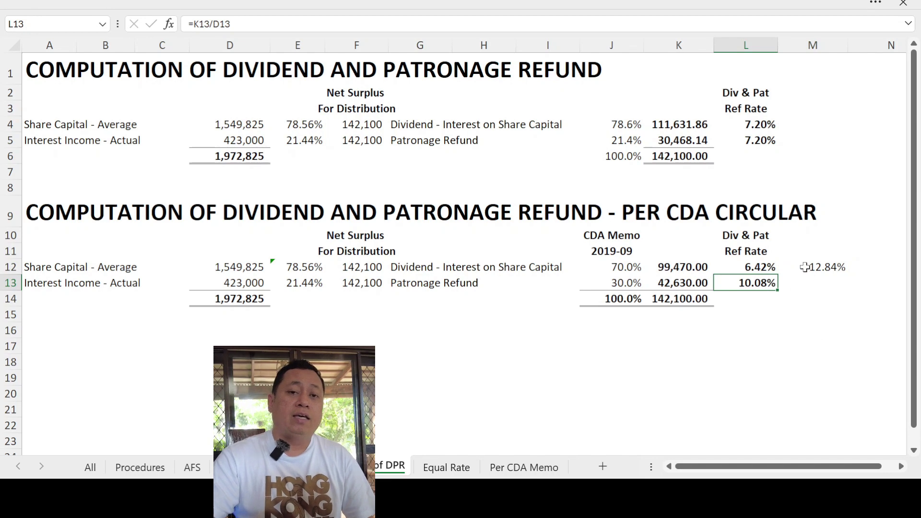
left_click(804, 267)
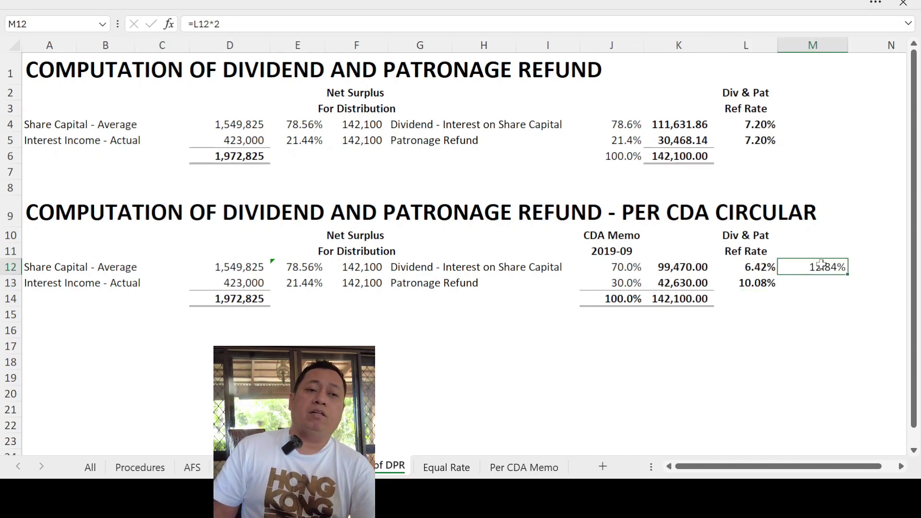
key("Delete")
key("Left")
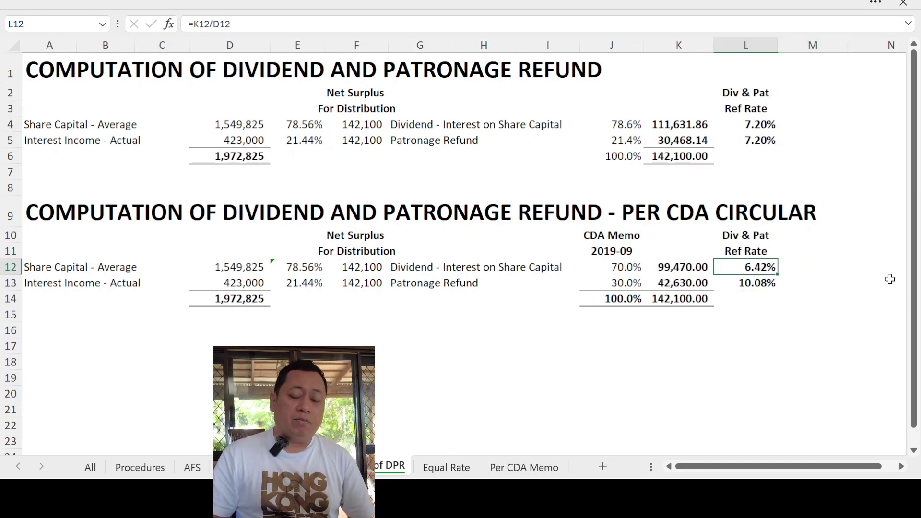
Review the CDA circular computation block in A9:M15, including the rates in L12:L13 and the percentages and amounts in J12:K14
key("Down")
key("Up")
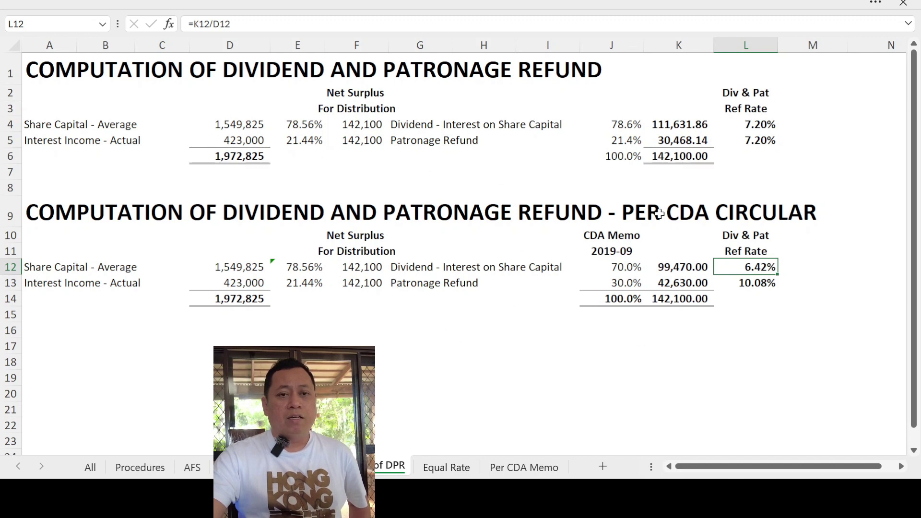
left_click_drag(31, 210, 799, 316)
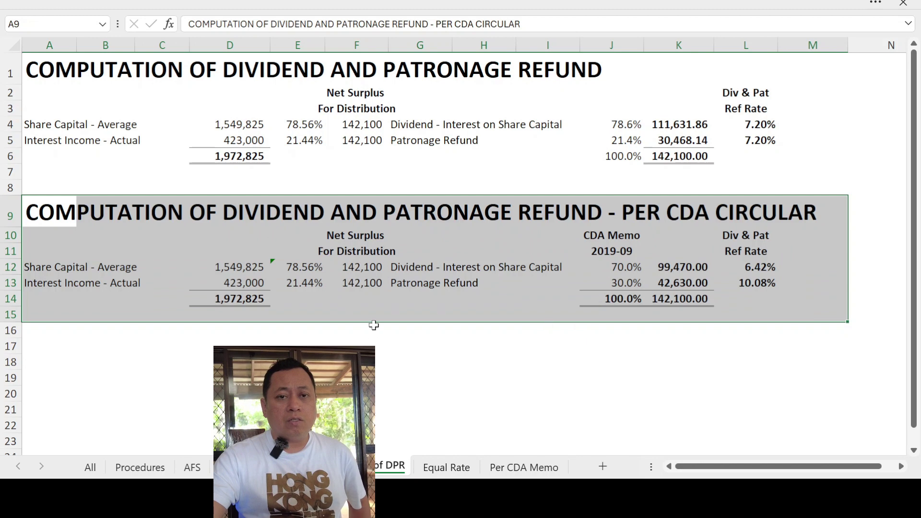
left_click(739, 268)
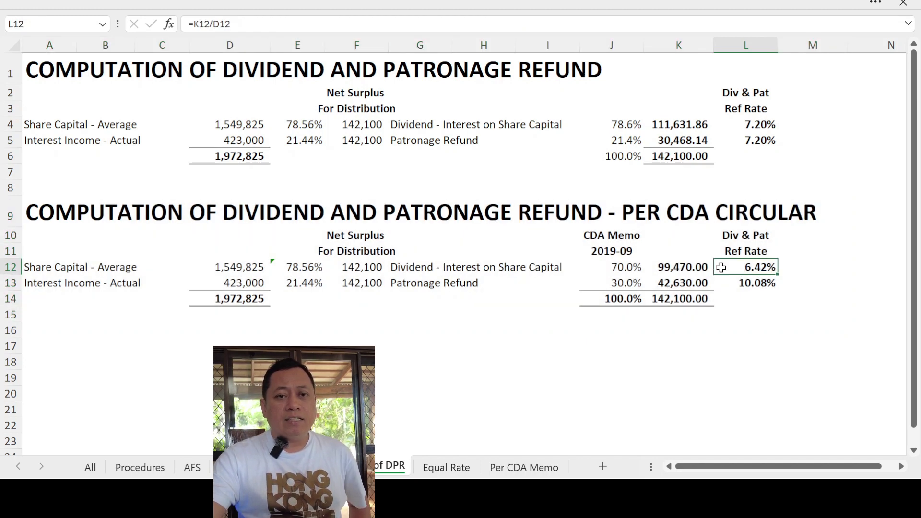
left_click_drag(633, 268, 669, 282)
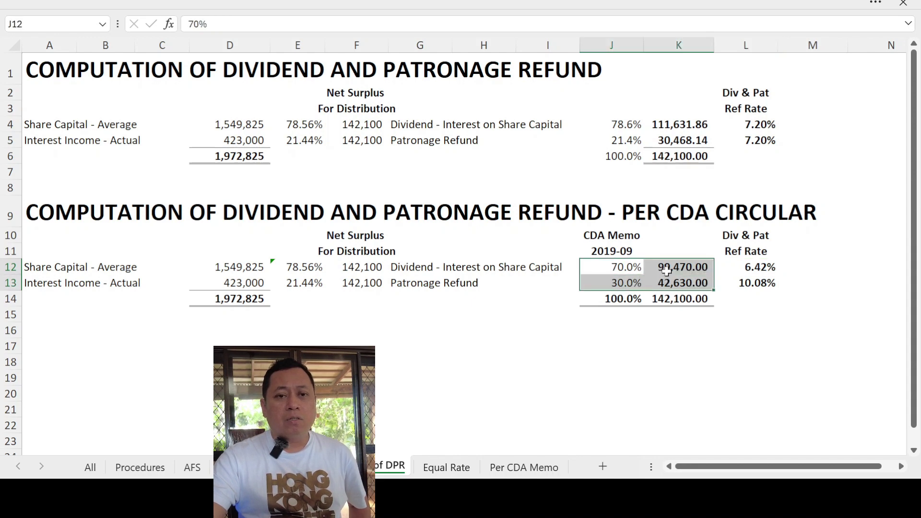
left_click(696, 266)
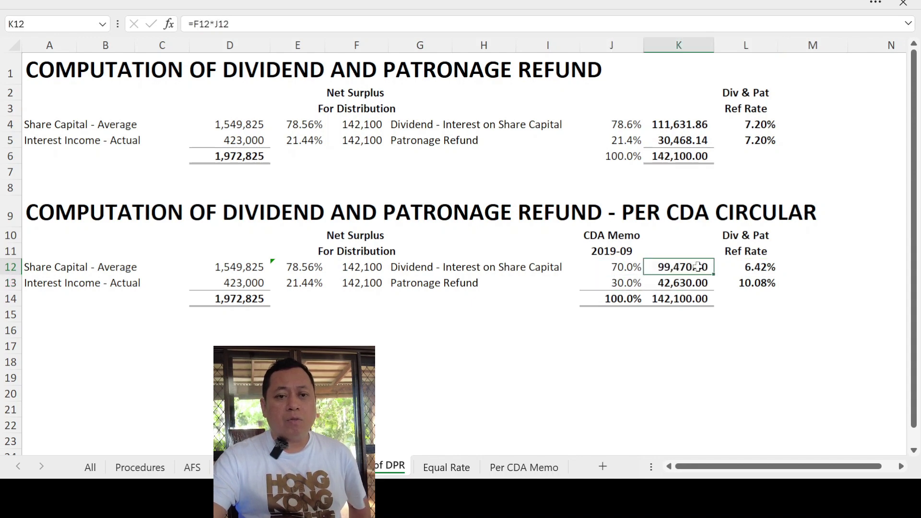
left_click(661, 285)
left_click(662, 301)
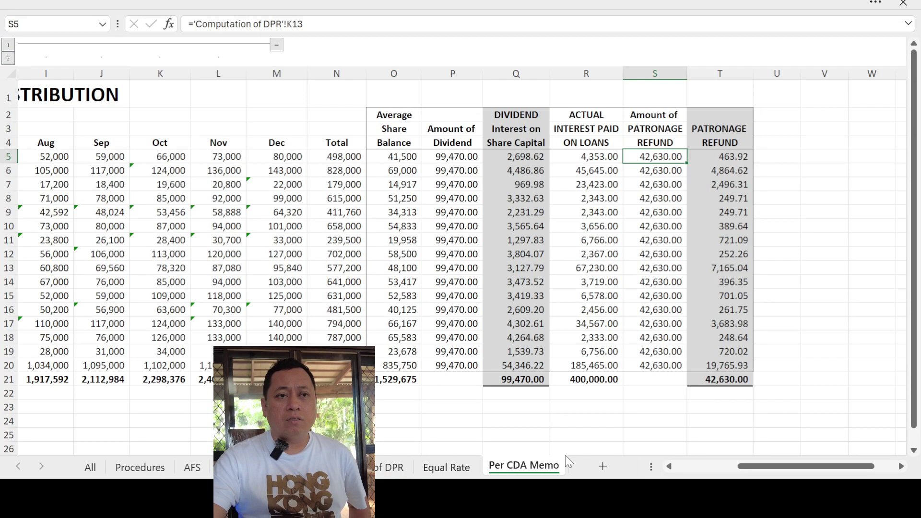
Open the Per CDA Memo sheet and review the individual dividend distribution from its A2 heading to member 3's total formula in N7
left_click(551, 469)
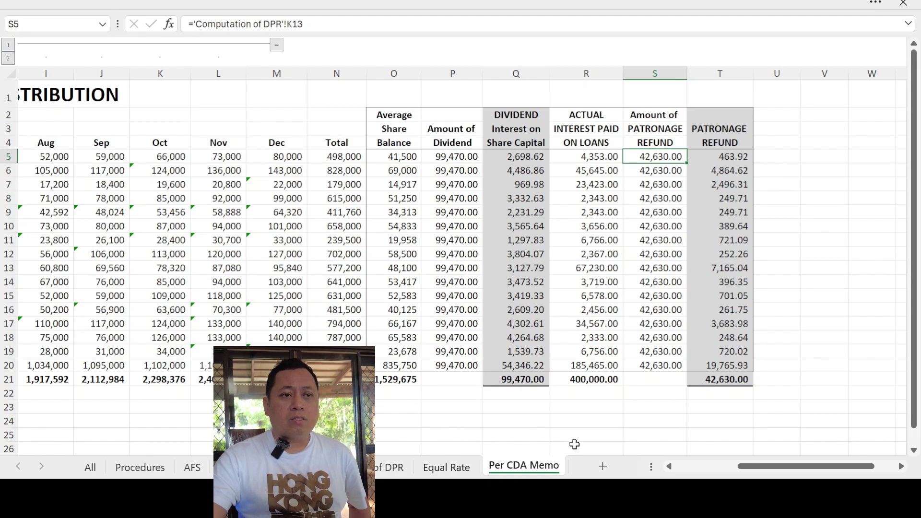
left_click_drag(731, 468, 694, 470)
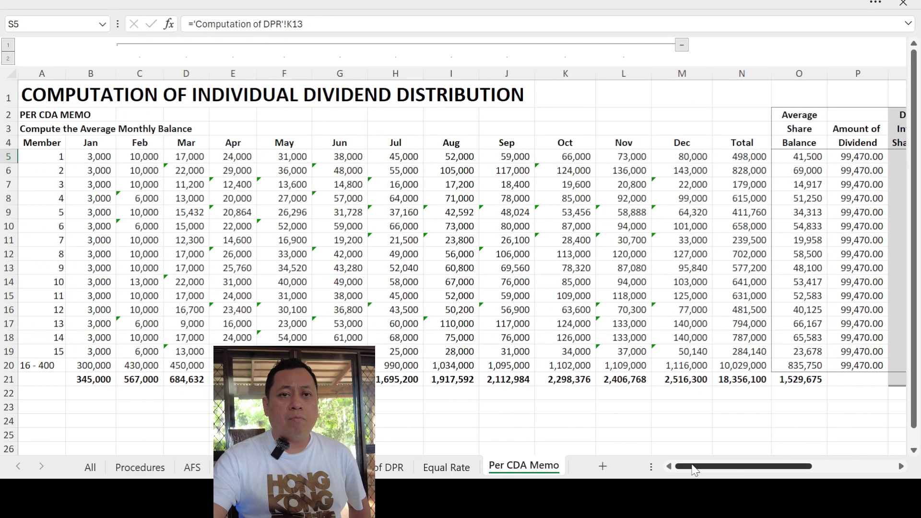
left_click(37, 118)
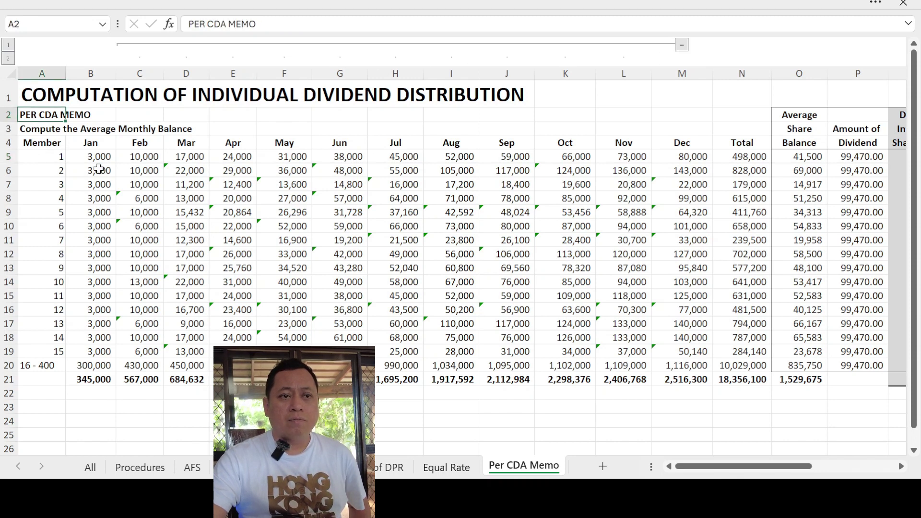
left_click(735, 184)
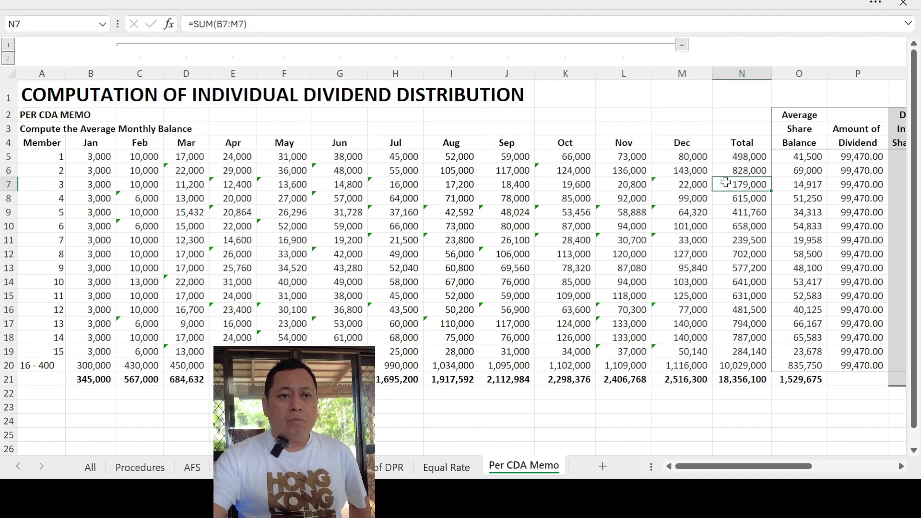
Collapse the grouped February to November columns and review the average share balances in O5:O20 and member 1's row A5:O5
left_click(681, 45)
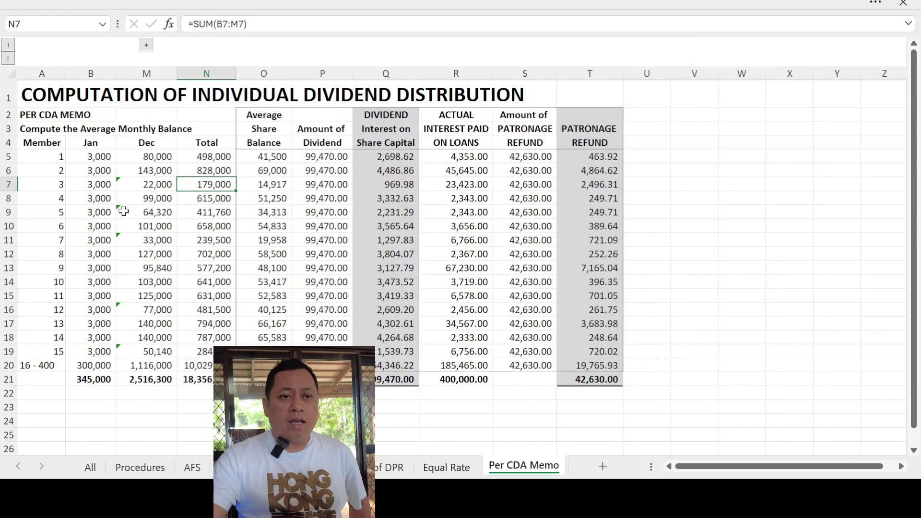
left_click(60, 156)
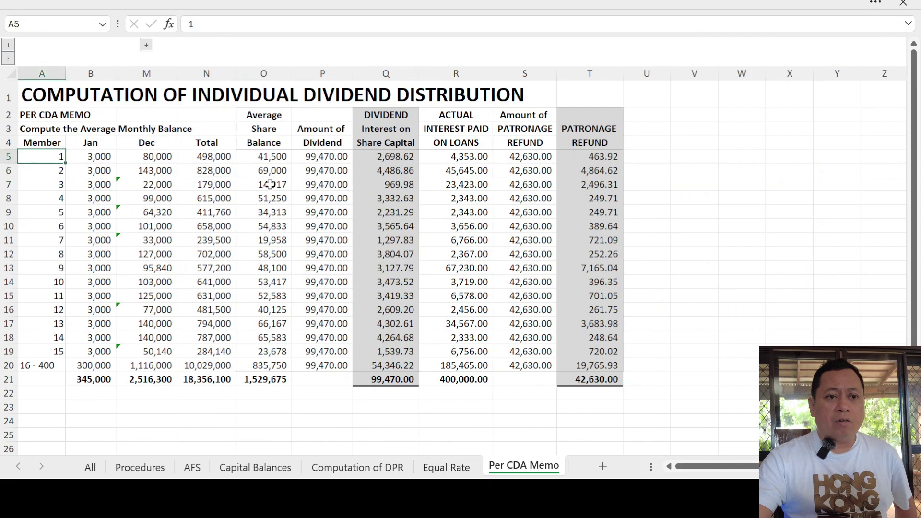
left_click_drag(276, 157, 262, 365)
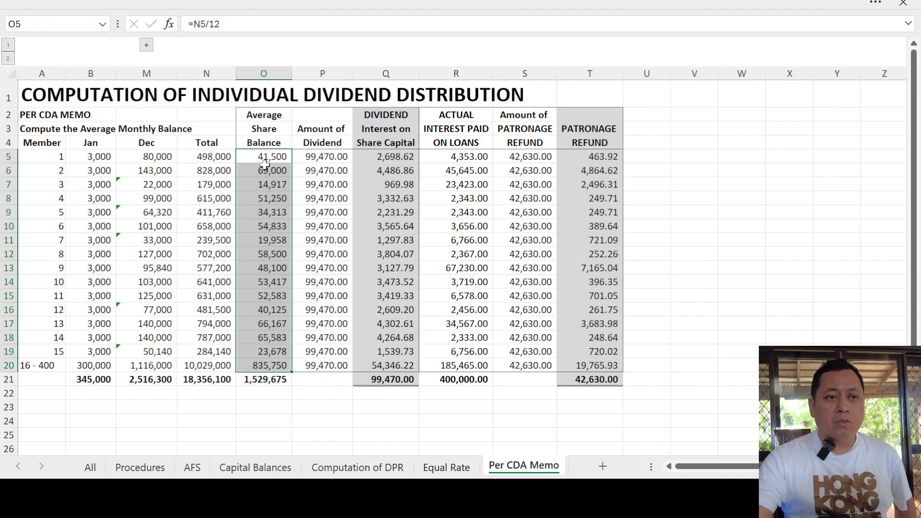
left_click_drag(46, 157, 266, 159)
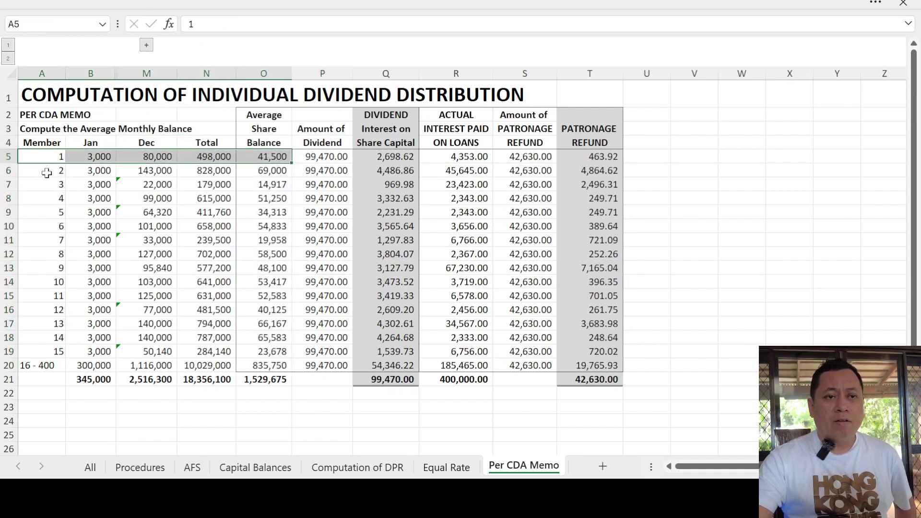
Examine member 1's dividend amount, average share balance and loan interest in row 5, and the formulas in O21, O20 and N20
left_click(323, 158)
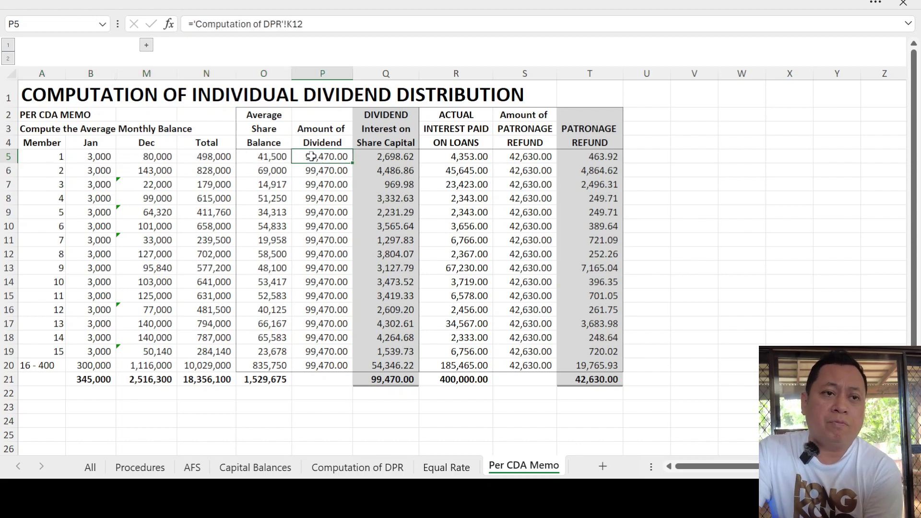
left_click(277, 157)
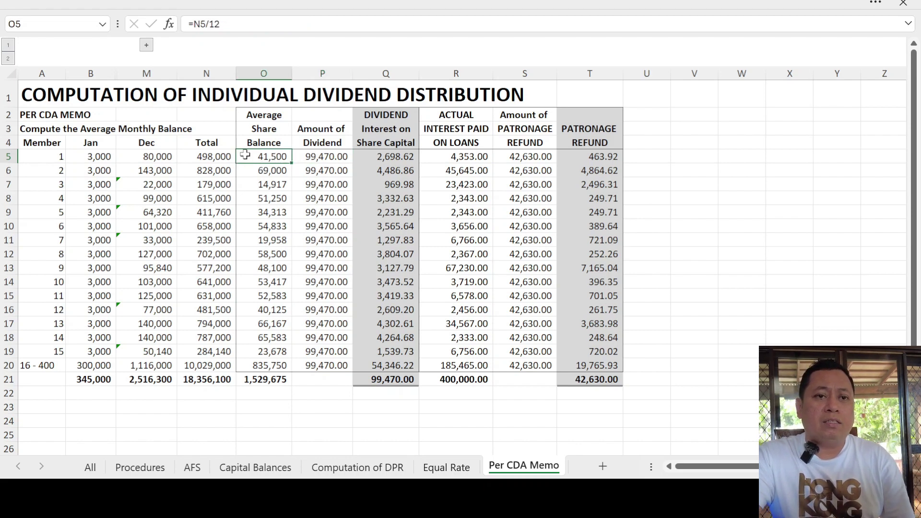
left_click(438, 158)
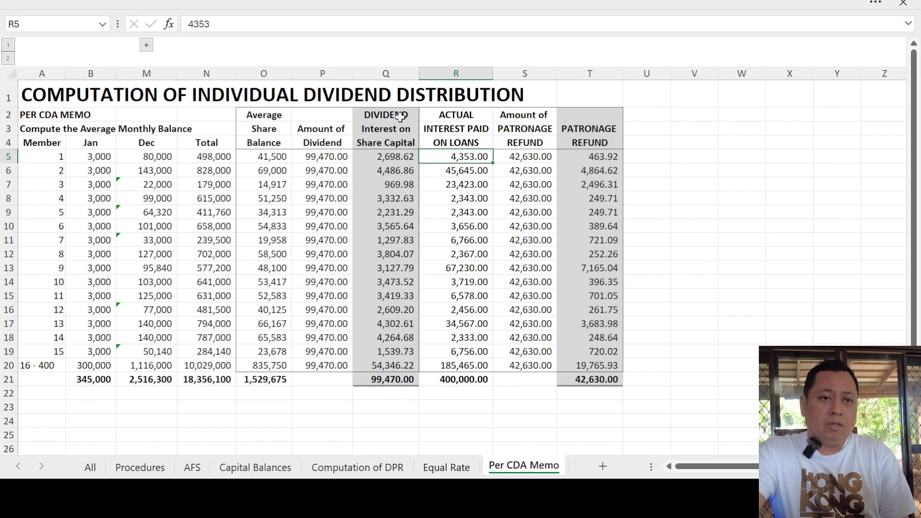
left_click(261, 159)
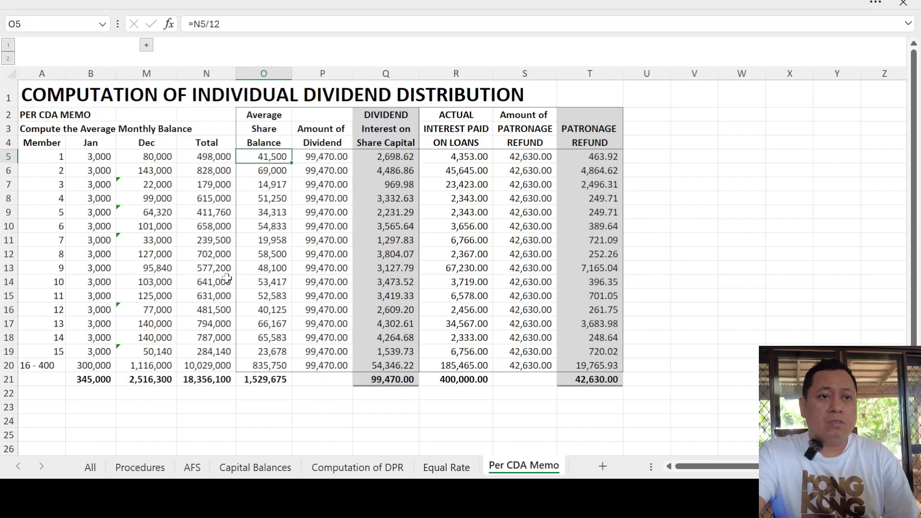
left_click(251, 379)
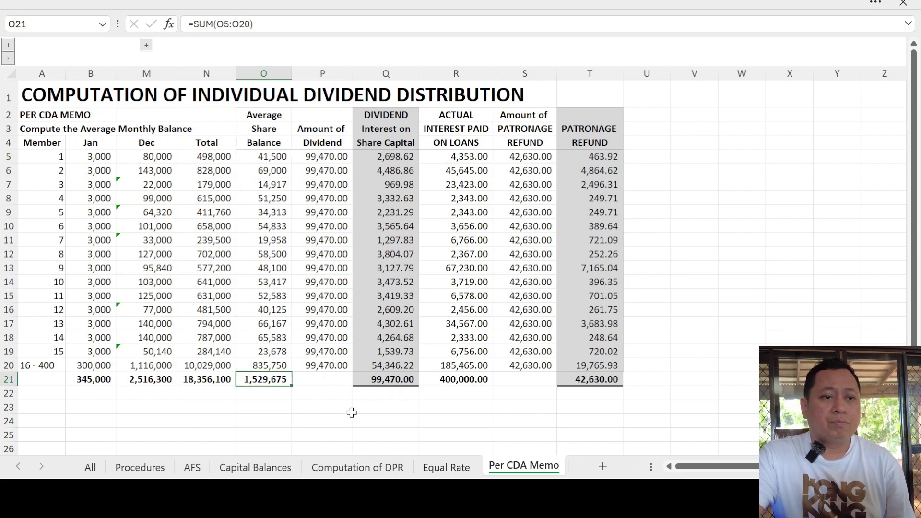
left_click(262, 367)
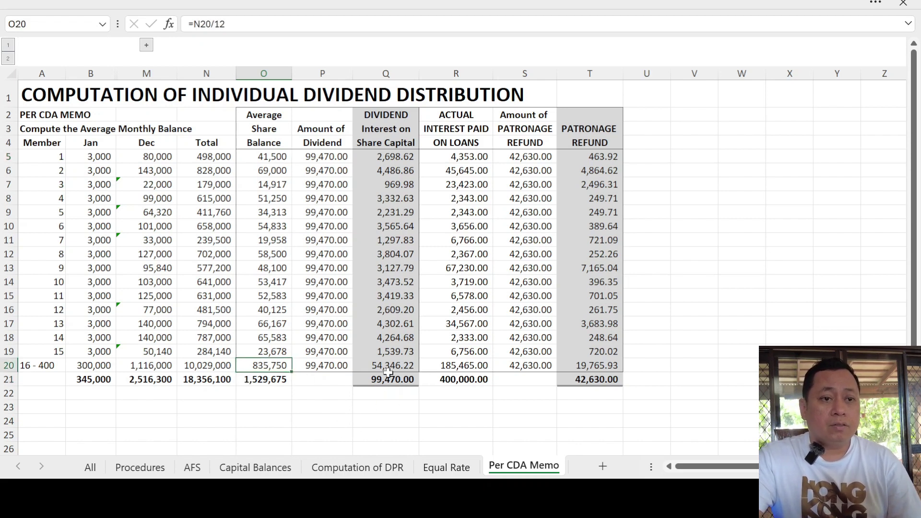
left_click(214, 368)
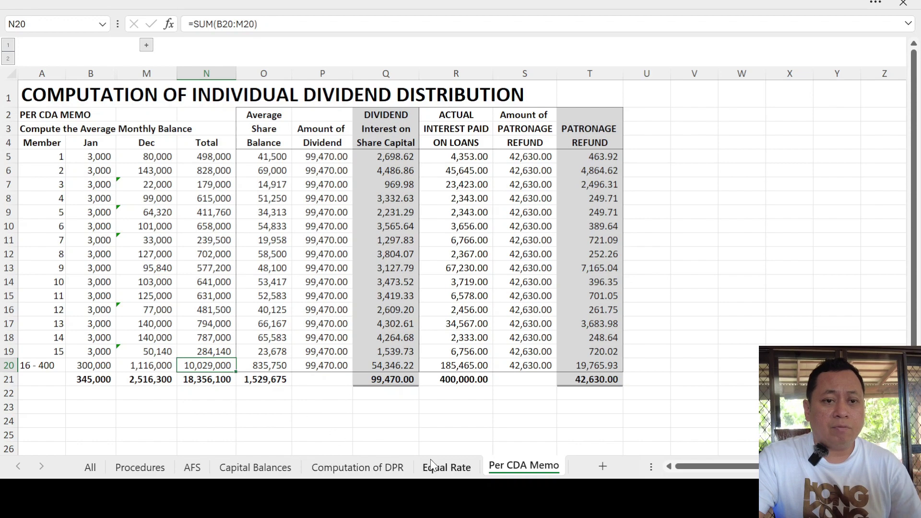
Compare the total average share balance in O21 on the Equal Rate sheet with O21 on the Per CDA Memo sheet
left_click(444, 468)
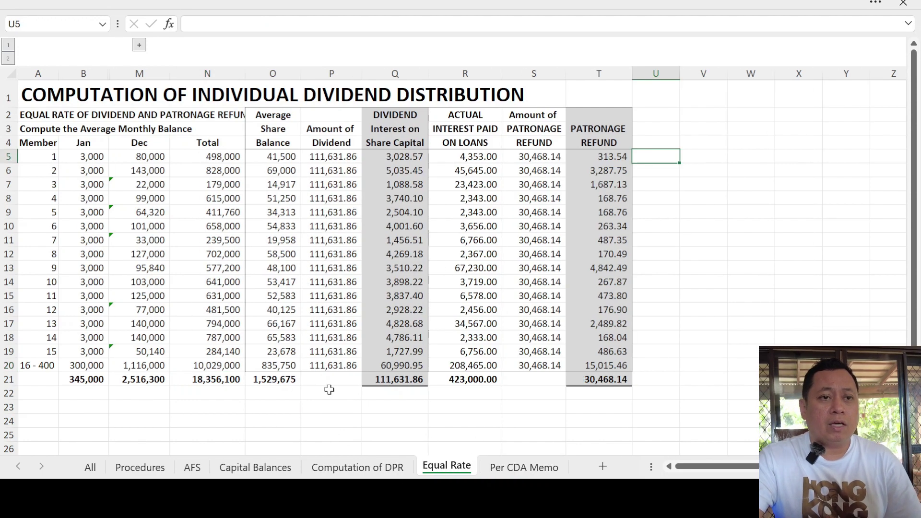
left_click(271, 380)
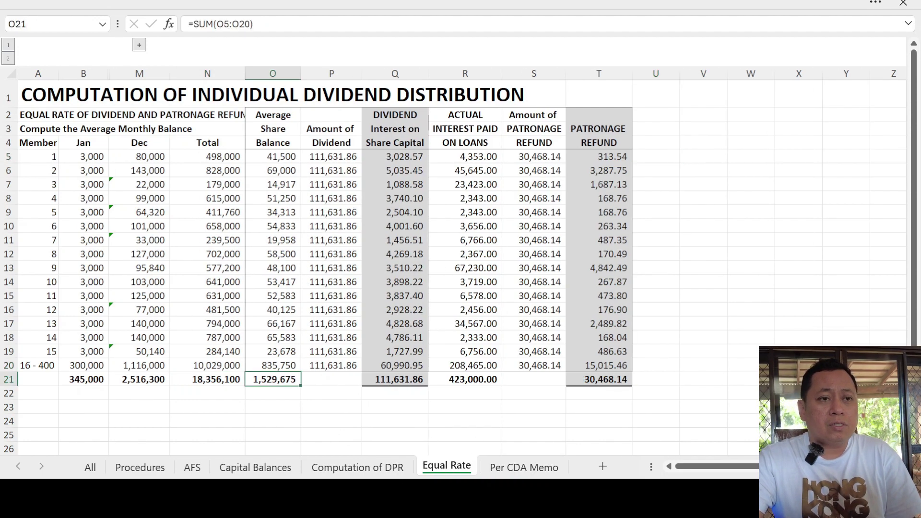
key("ctrl+Page_Down")
left_click(276, 383)
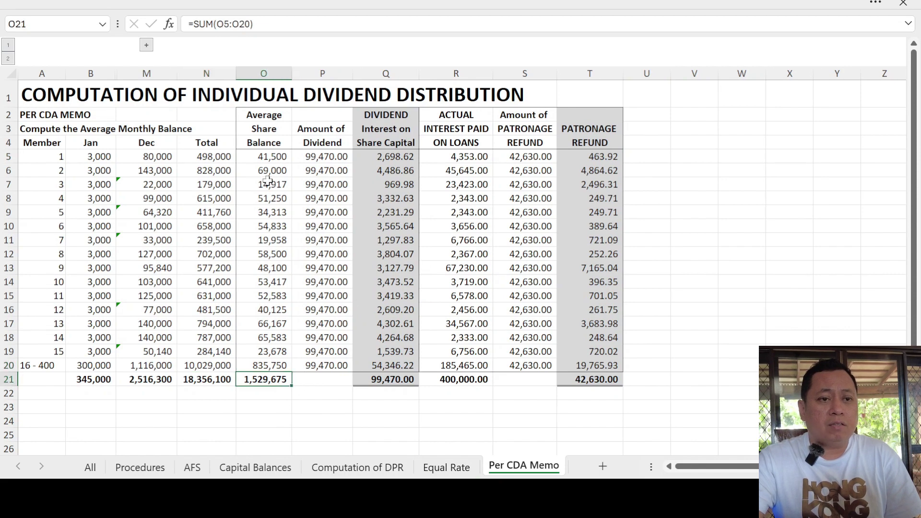
Trace member 1's dividend formula in Q5 through the average share balance O5, its total O21 and the dividend amount P5
left_click(257, 159)
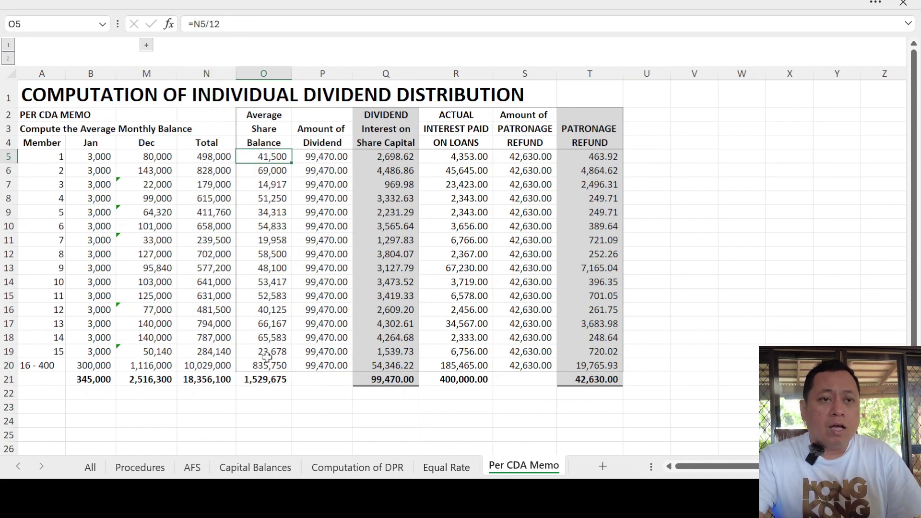
left_click(263, 381)
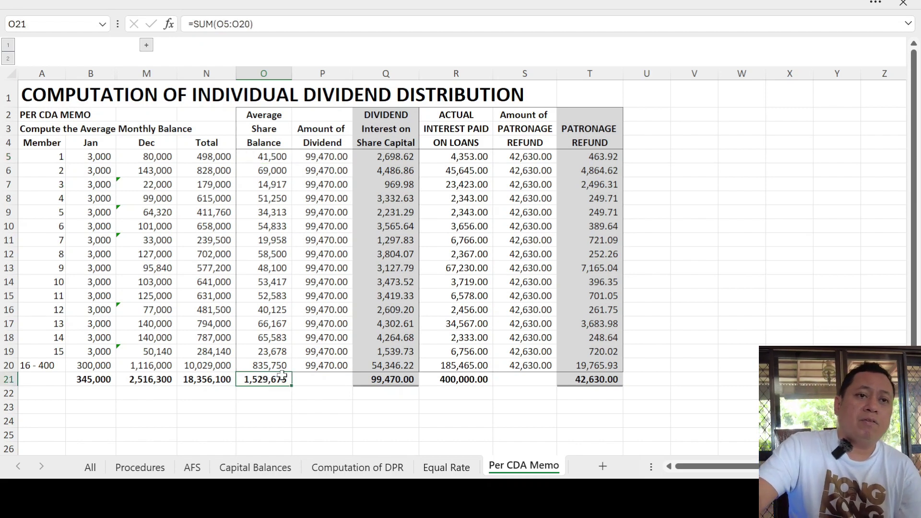
left_click(325, 157)
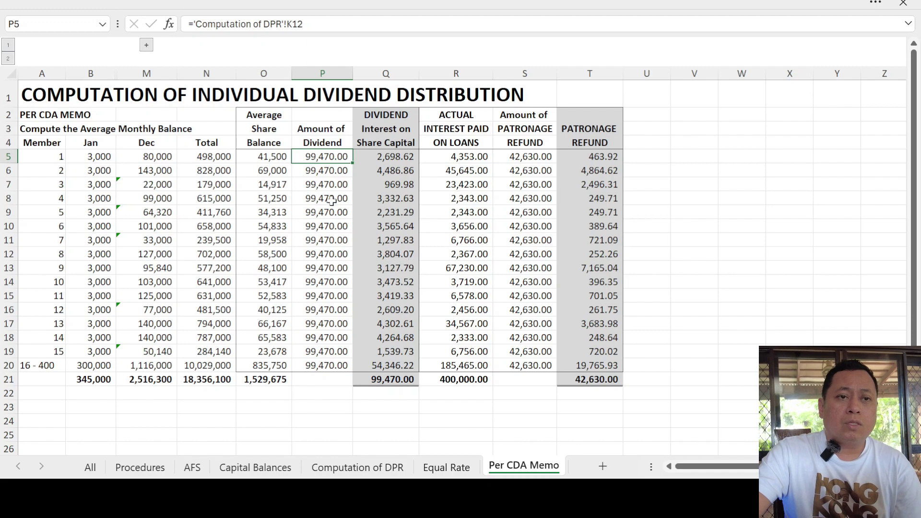
left_click(372, 158)
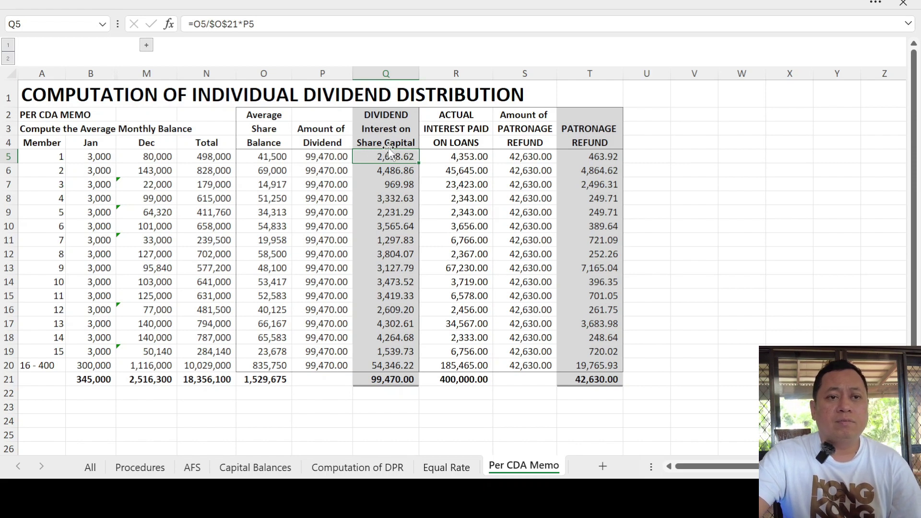
left_click_drag(48, 156, 400, 157)
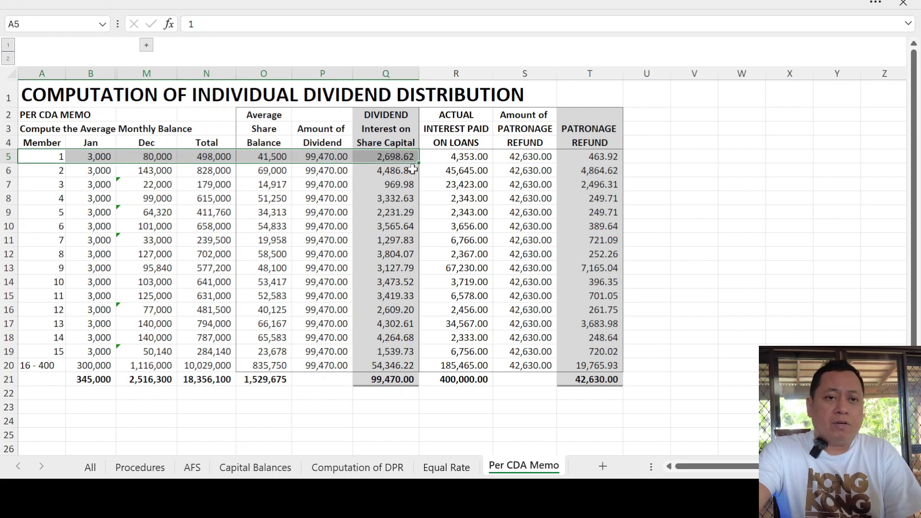
left_click(398, 156)
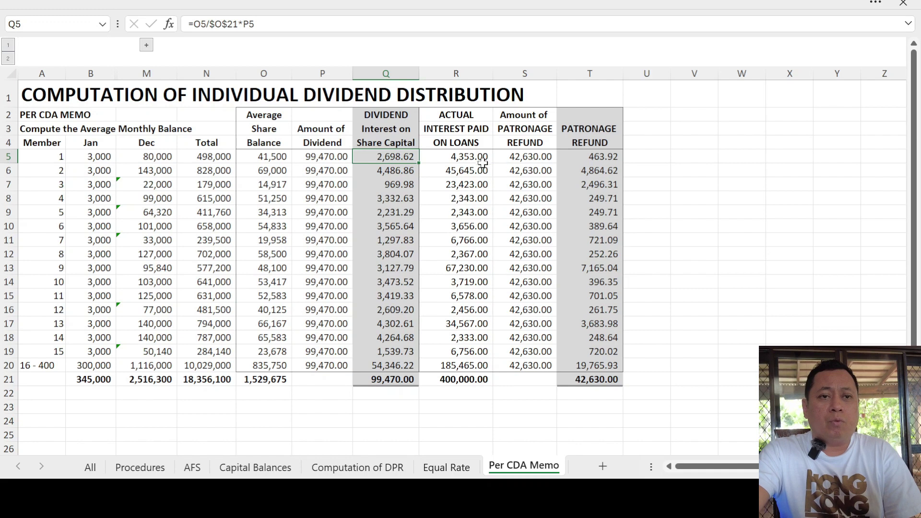
Trace member 1's patronage refund formula in T5 through the interest paid R5, its total R21 and the refund amount S5
left_click(438, 156)
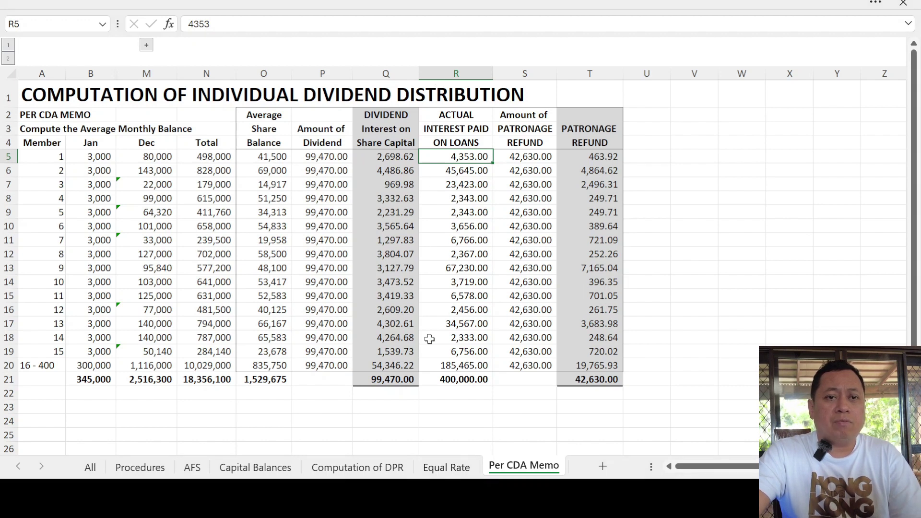
left_click(465, 379)
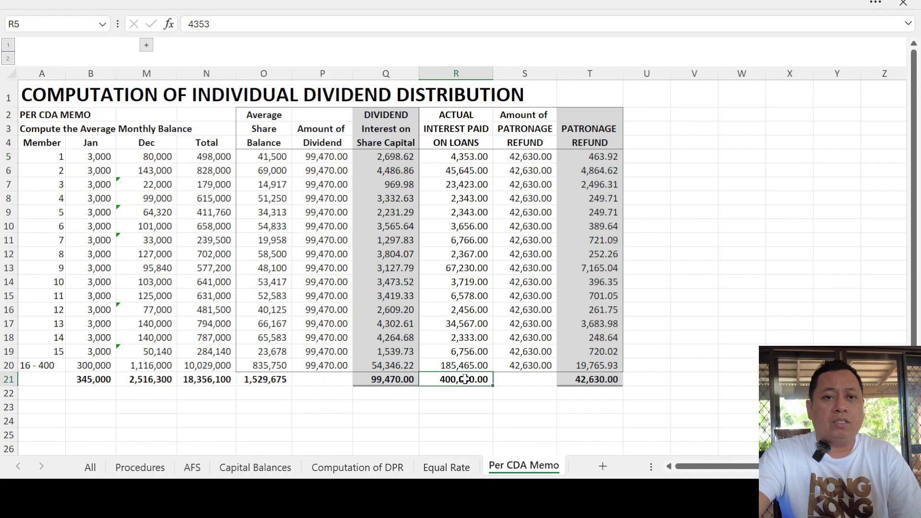
left_click(511, 157)
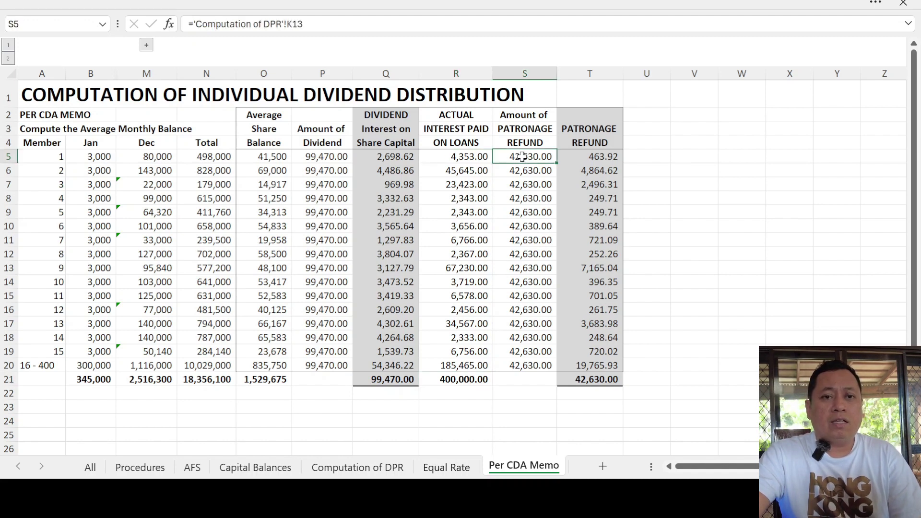
left_click(584, 158)
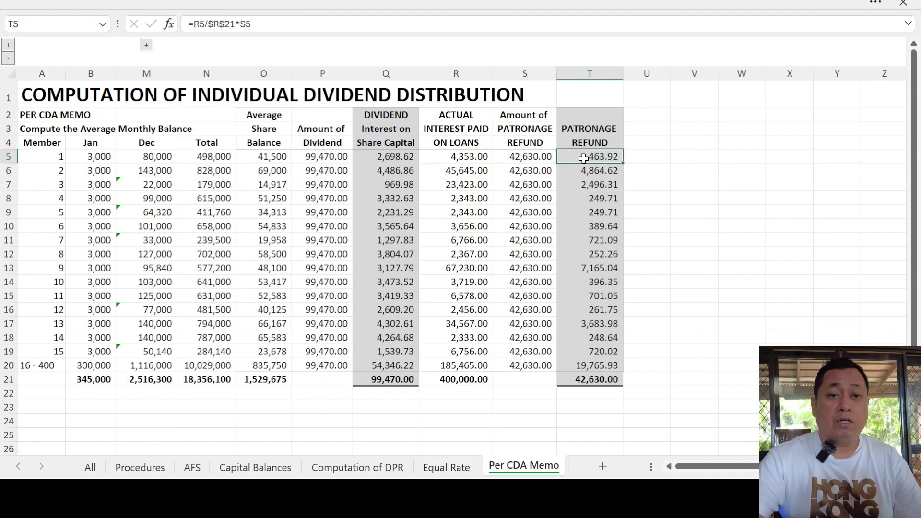
Enter the formula =Q5+T5 in U5 to add member 1's dividend and patronage refund, and widen column U slightly
left_click(642, 159)
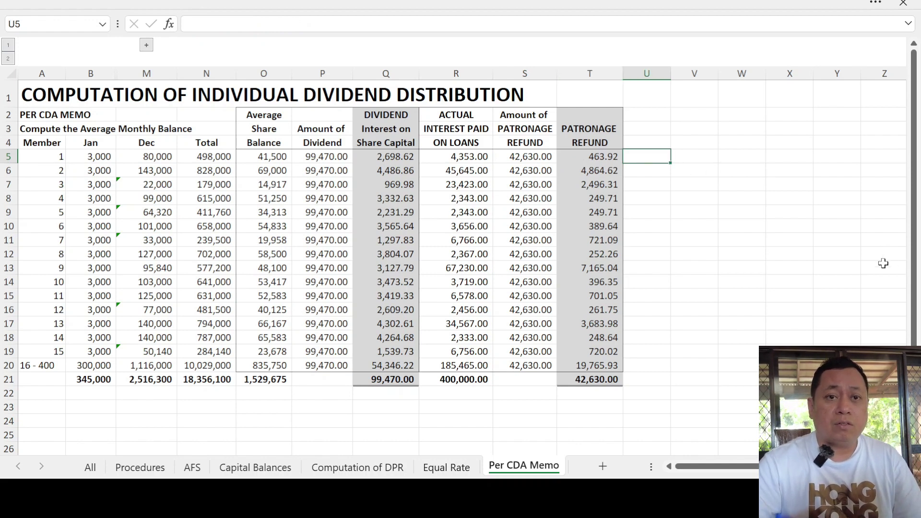
type("=")
key("Left")
key("Left")
key("Left")
key("Left")
key("Left")
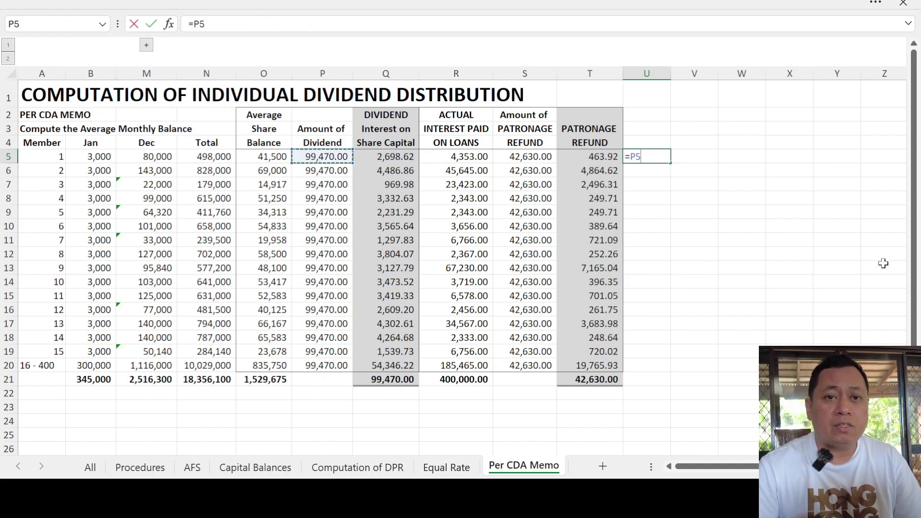
key("Right")
type("+")
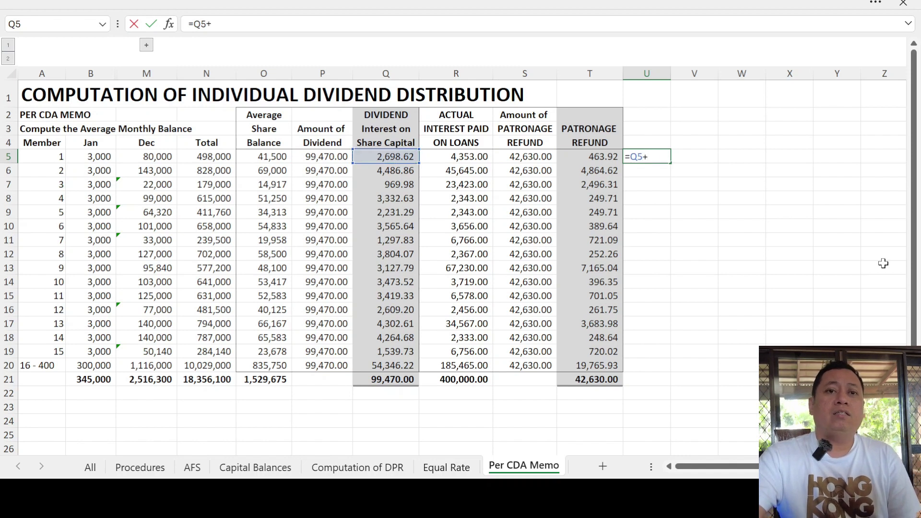
key("Left")
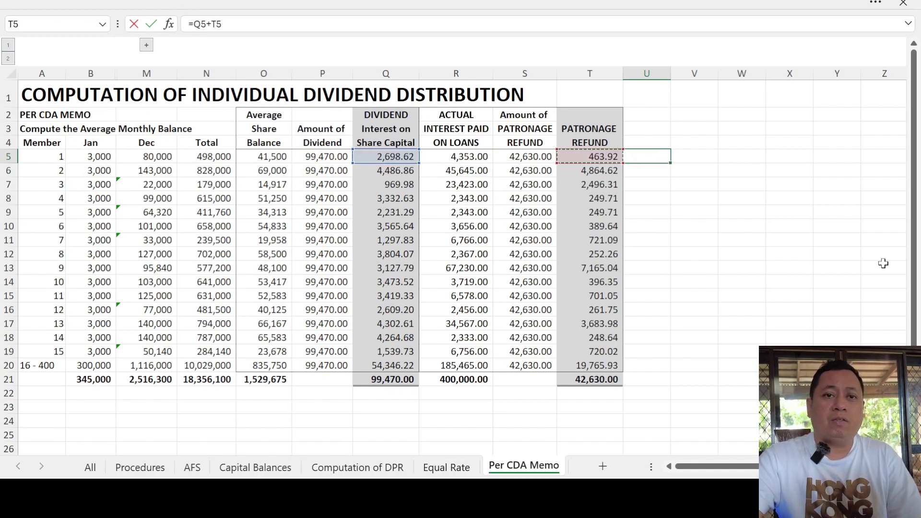
key("ctrl+Return")
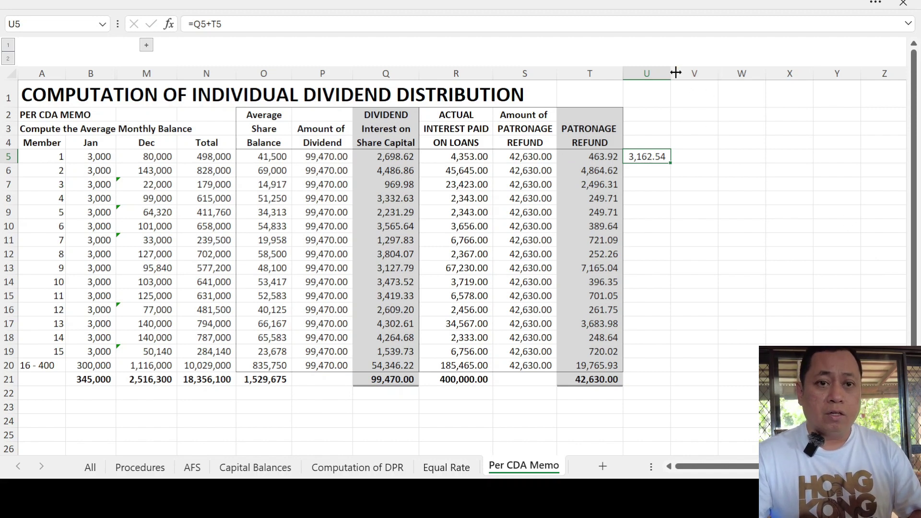
left_click_drag(676, 74, 681, 74)
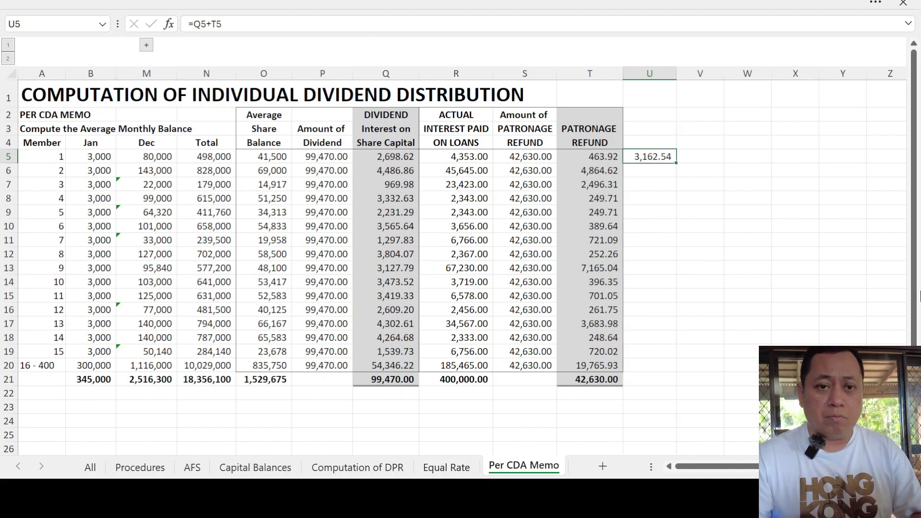
Copy the U5 formula down to U6:U20 for the remaining members, and widen column U further to fit the amounts
key("Left")
key("Right")
key("ctrl+c")
key("Down")
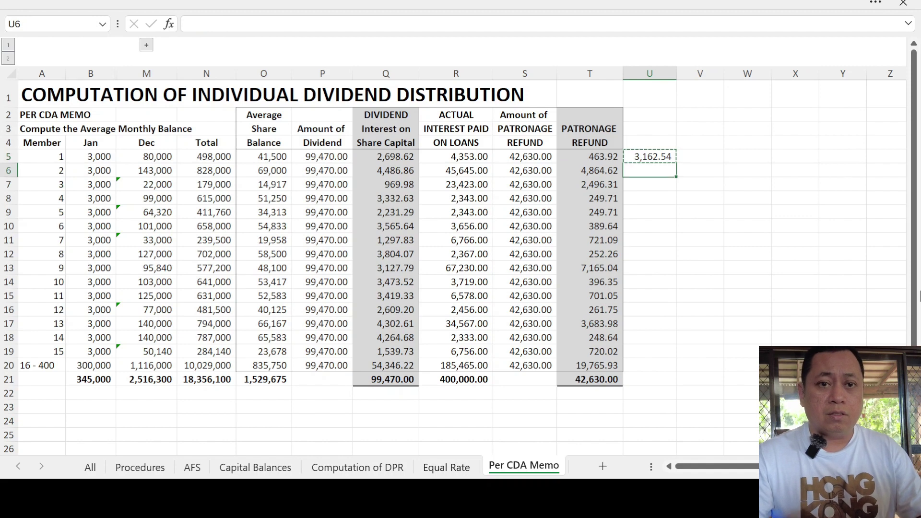
key("shift+Down")
key("shift+Down")
key("shift+Down")
key("shift+Down")
key("shift+Down")
key("shift+Down")
key("shift+Down")
key("shift+Down")
key("shift+Down")
key("shift+Down")
key("shift+Down")
key("shift+Down")
key("shift+Down")
key("shift+Down")
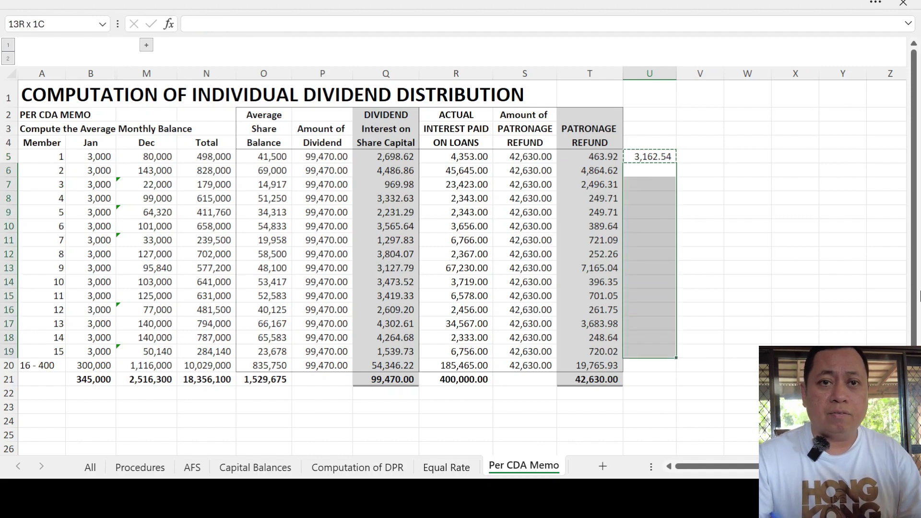
key("ctrl+v")
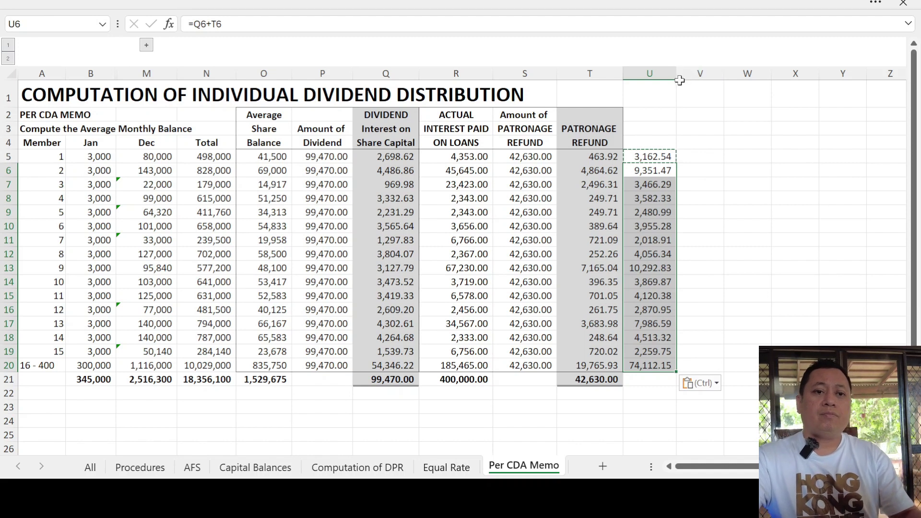
left_click(682, 83)
left_click_drag(675, 74, 685, 74)
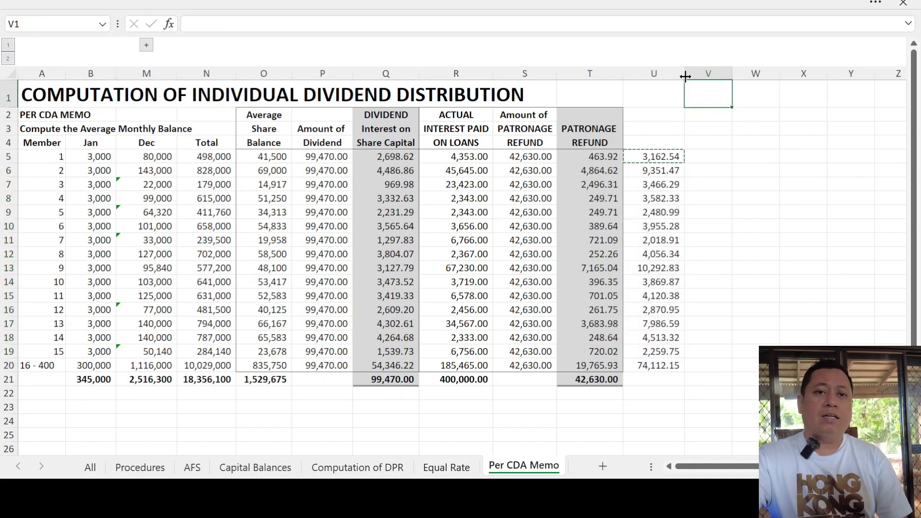
key("Escape")
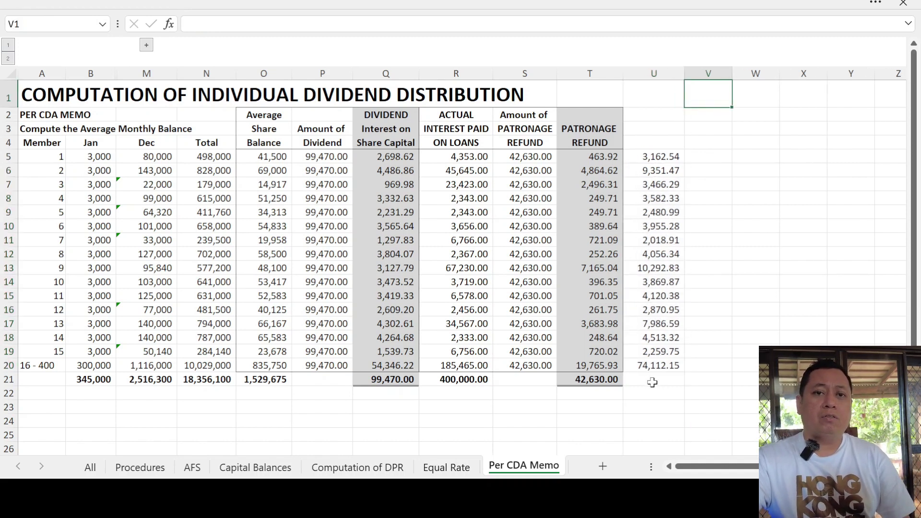
Review the members' combined dividend and patronage refund amounts in U5:U20, checking the formulas of several individual members
left_click(654, 381)
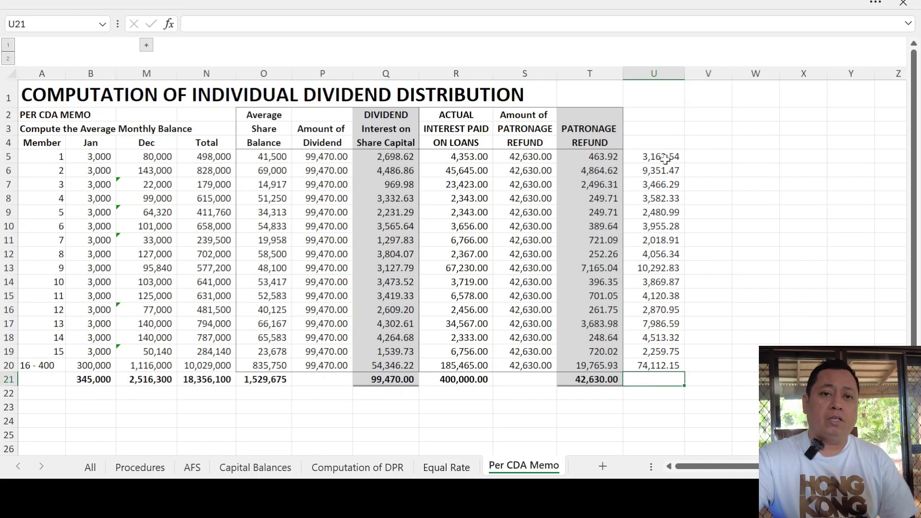
left_click_drag(664, 157, 662, 369)
left_click(663, 382)
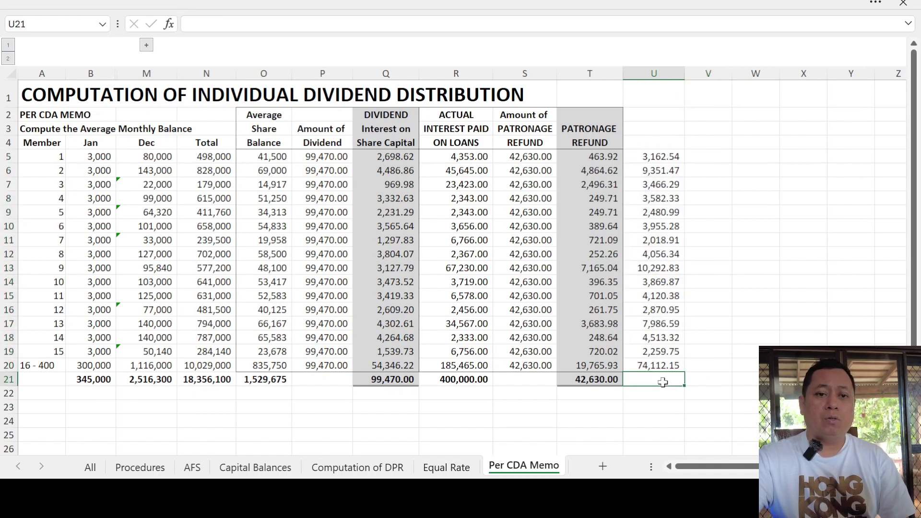
left_click(667, 157)
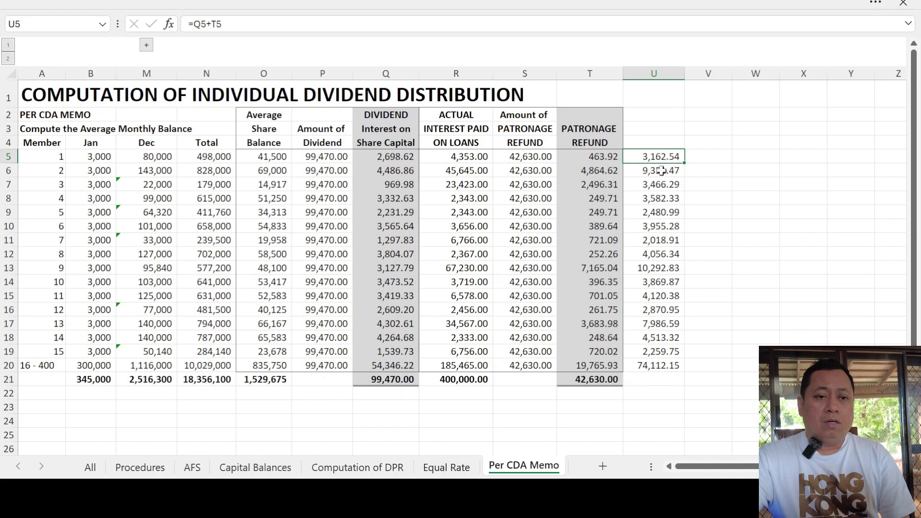
left_click(662, 172)
left_click(661, 198)
left_click(657, 212)
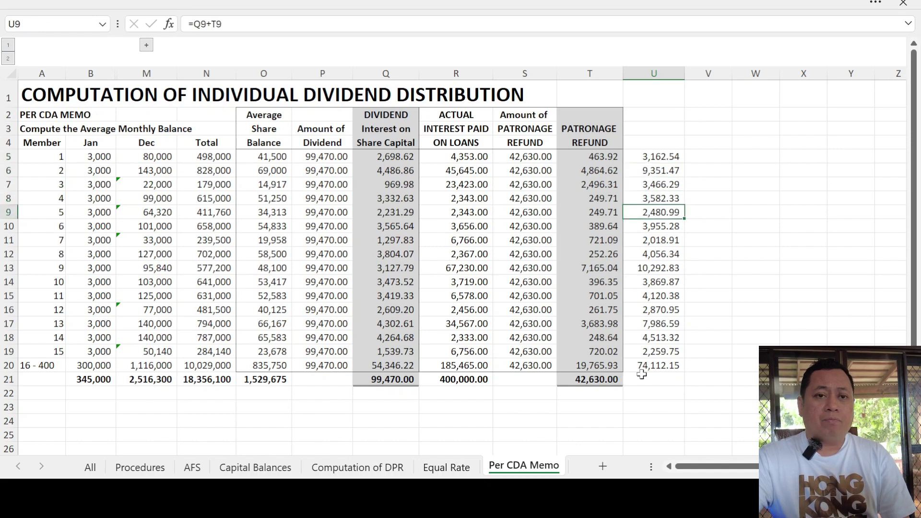
Compare the equal-rate computation with the per CDA circular computation and its CDA Memo 2019-09 heading on the Computation of DPR sheet
left_click(351, 468)
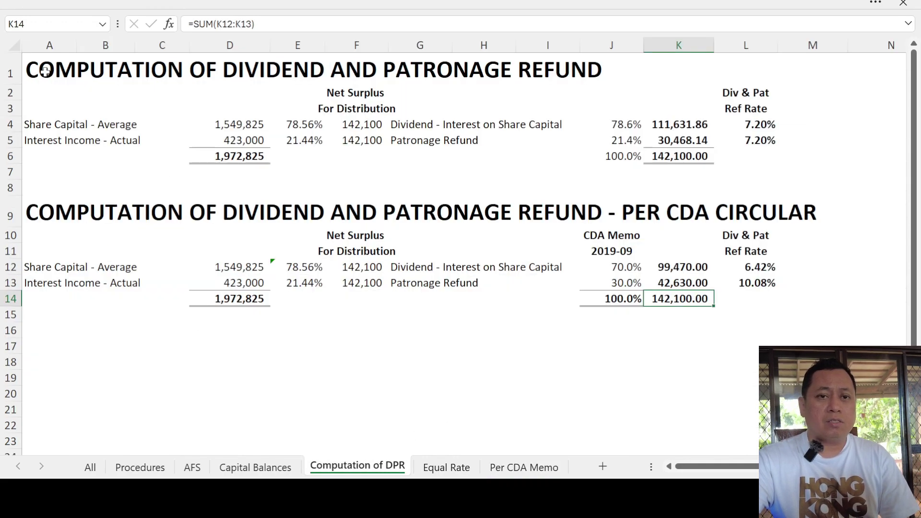
mouse_move(45, 71)
left_mouse_down()
mouse_move(624, 131)
mouse_move(789, 167)
left_mouse_up()
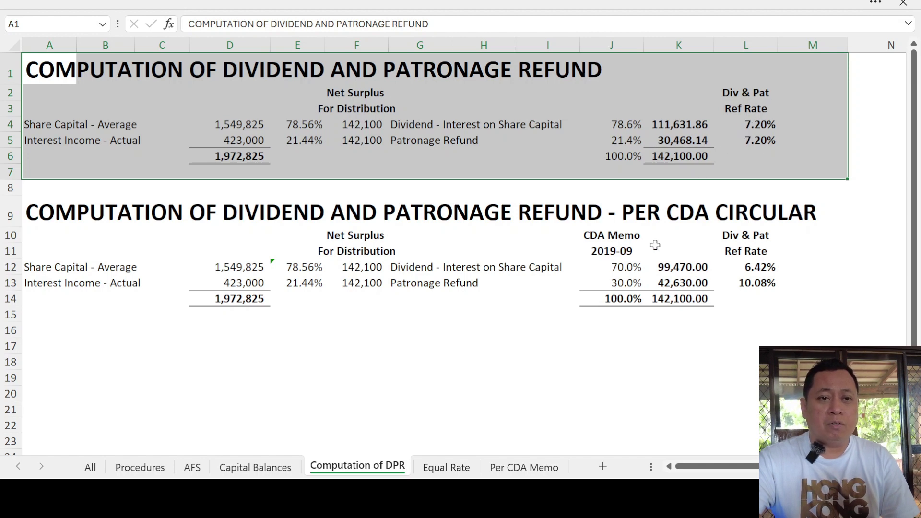
left_click_drag(607, 236, 631, 247)
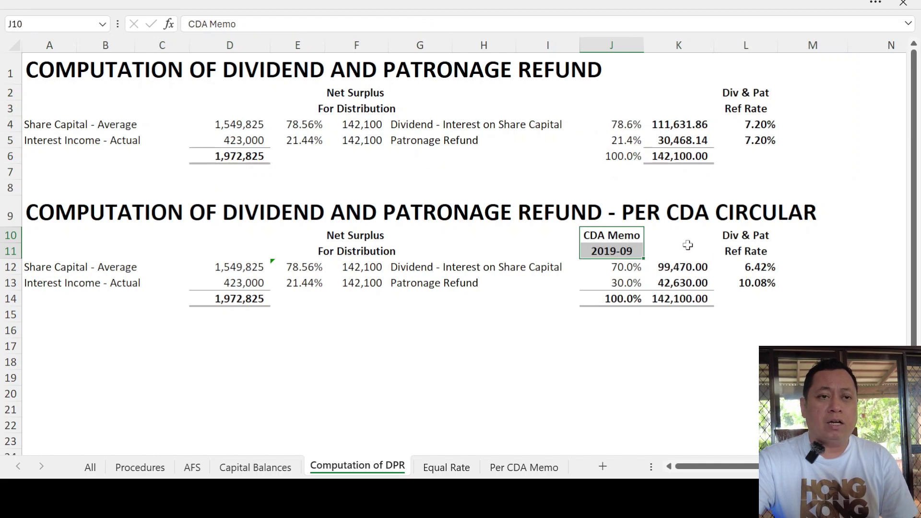
mouse_move(42, 208)
left_mouse_down()
mouse_move(730, 267)
mouse_move(799, 298)
mouse_move(798, 319)
left_mouse_up()
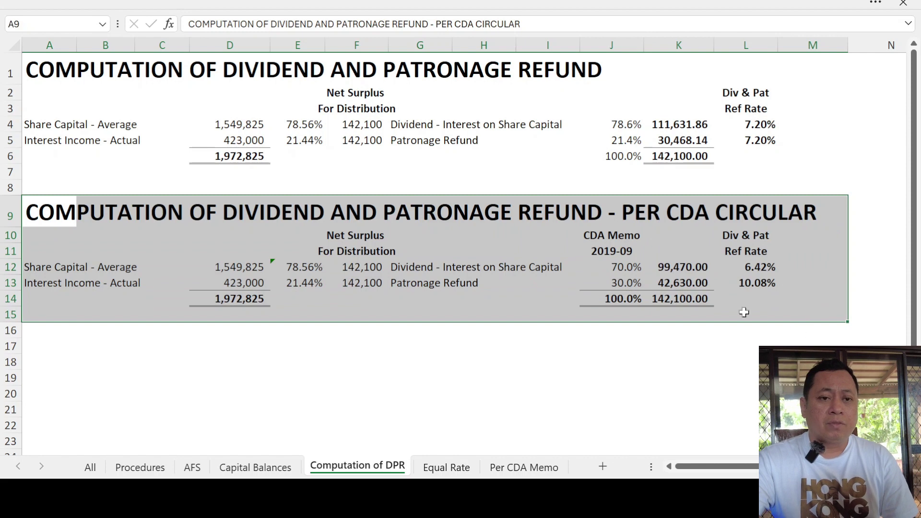
left_click_drag(45, 72, 768, 168)
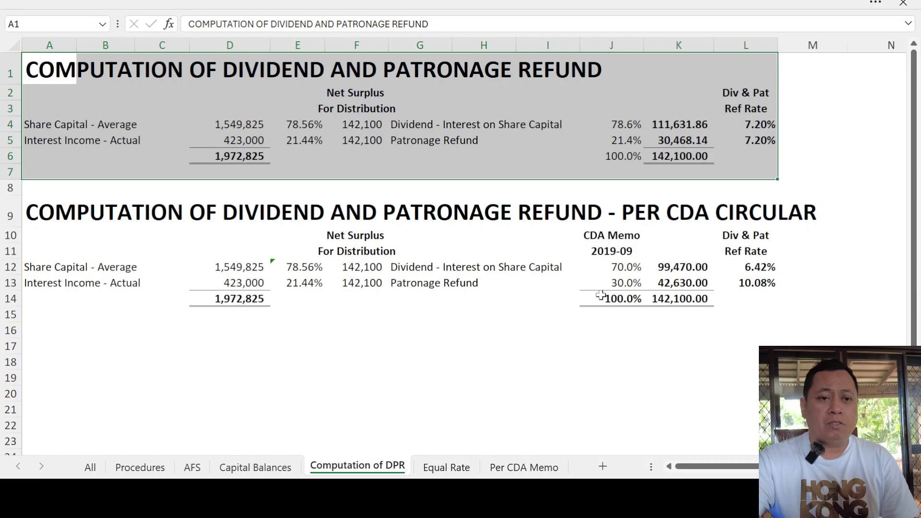
View the individual distribution on the Equal Rate sheet, and return to Computation of DPR to examine the per CDA circular block A9:M16
left_click(459, 471)
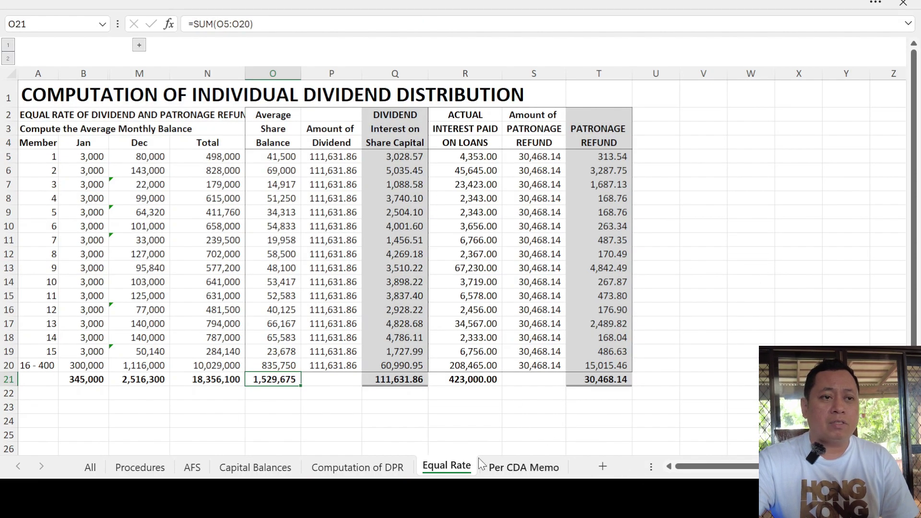
left_click(365, 468)
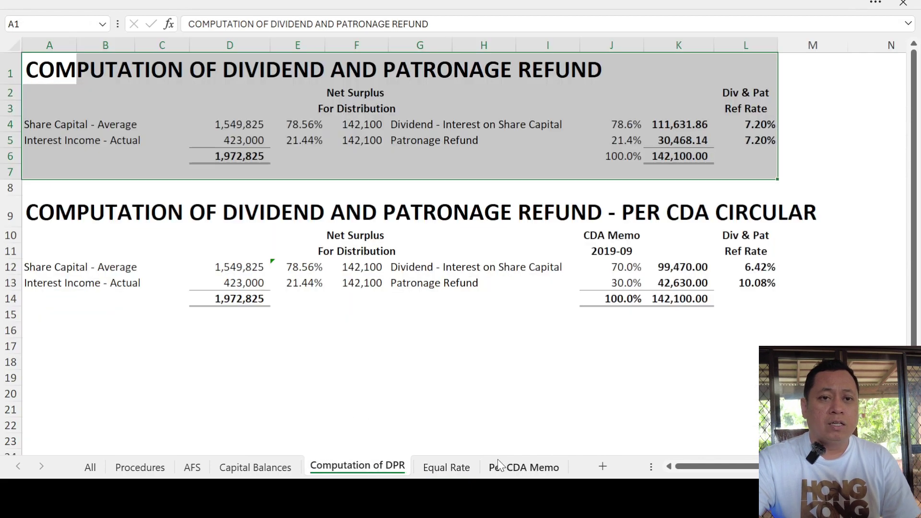
left_click(455, 360)
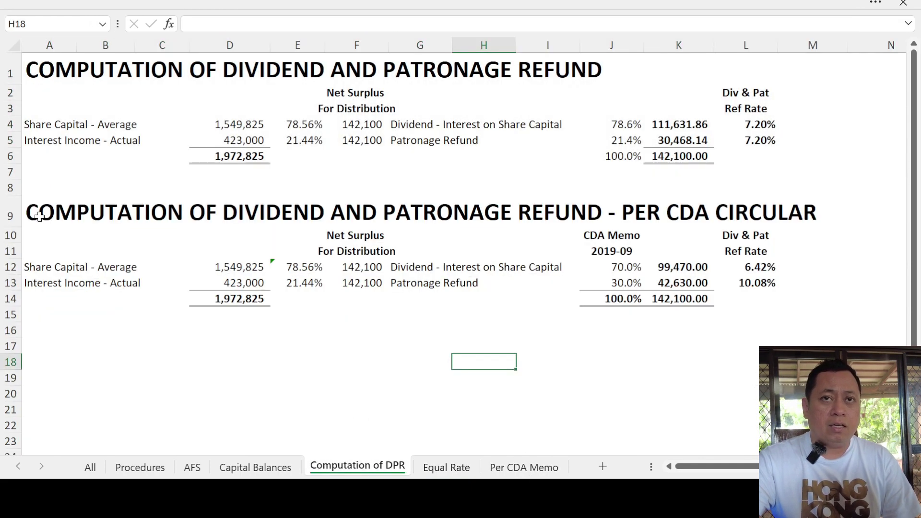
left_click_drag(39, 217, 811, 326)
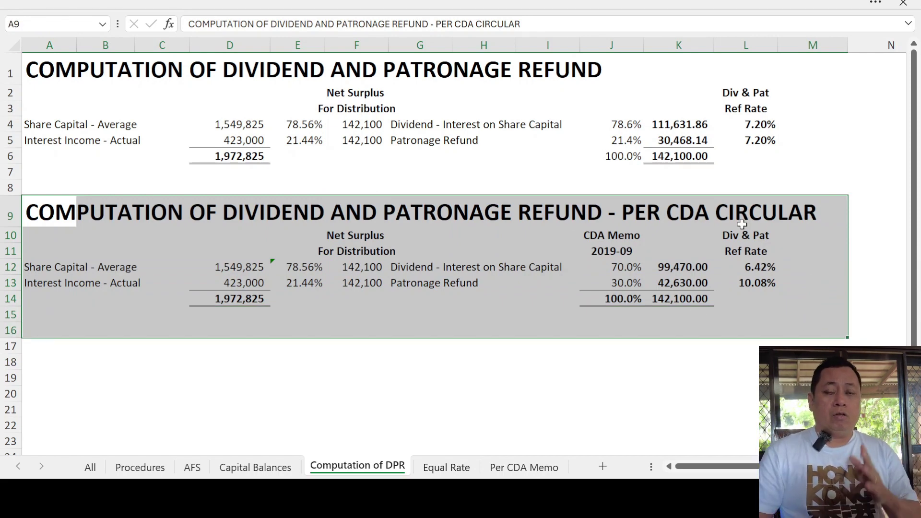
left_click(573, 393)
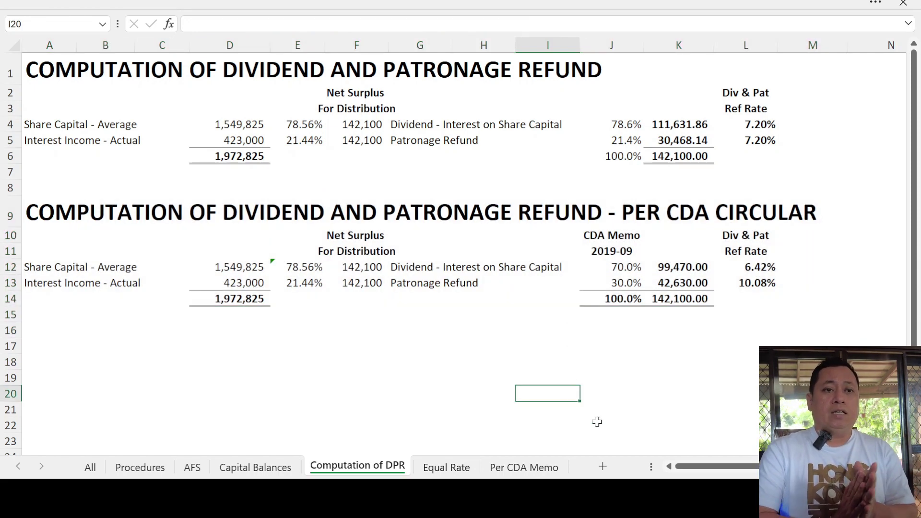